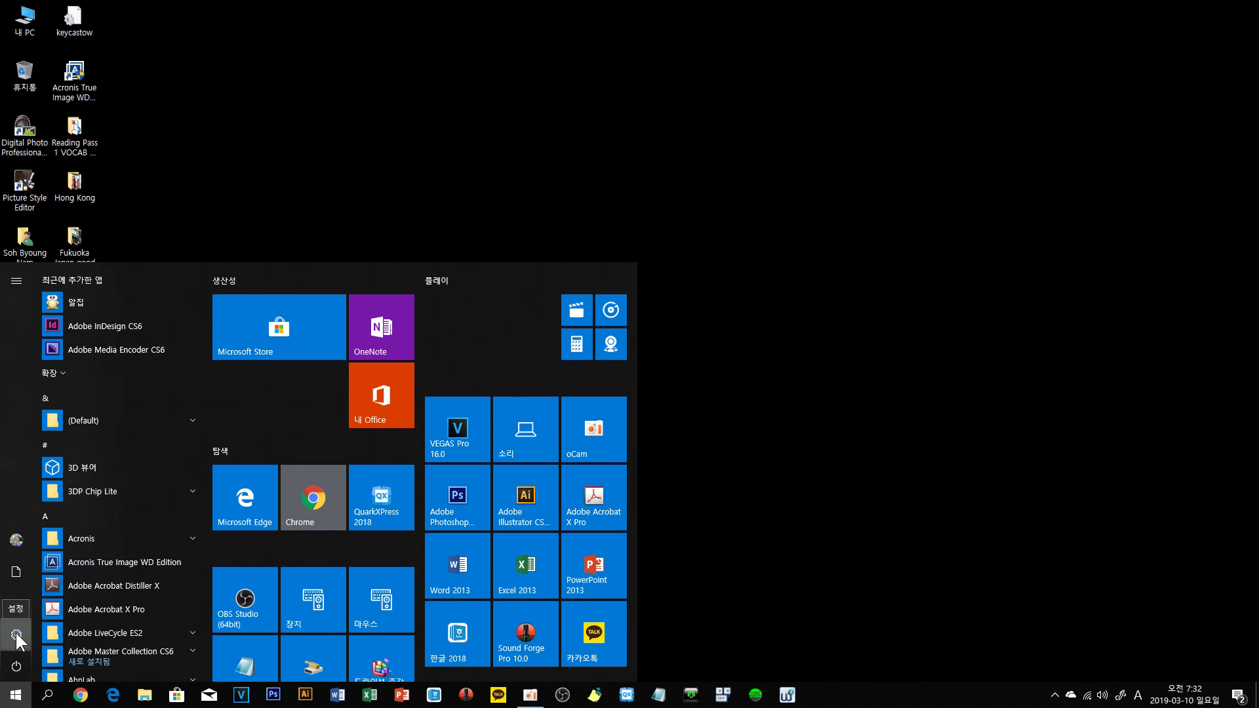
# - Open Windows 설정 and pin the 앱 category to the Start menu, confirming the request
pyautogui.click(16, 635)
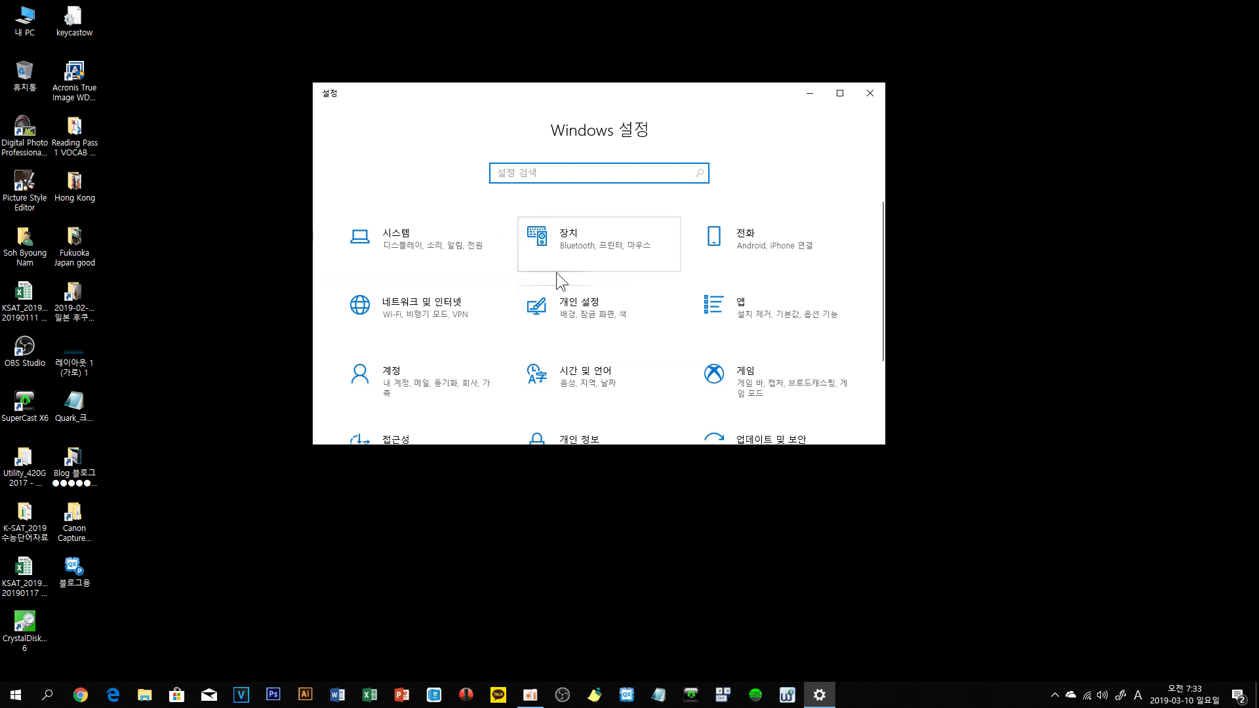
pyautogui.rightClick(722, 306)
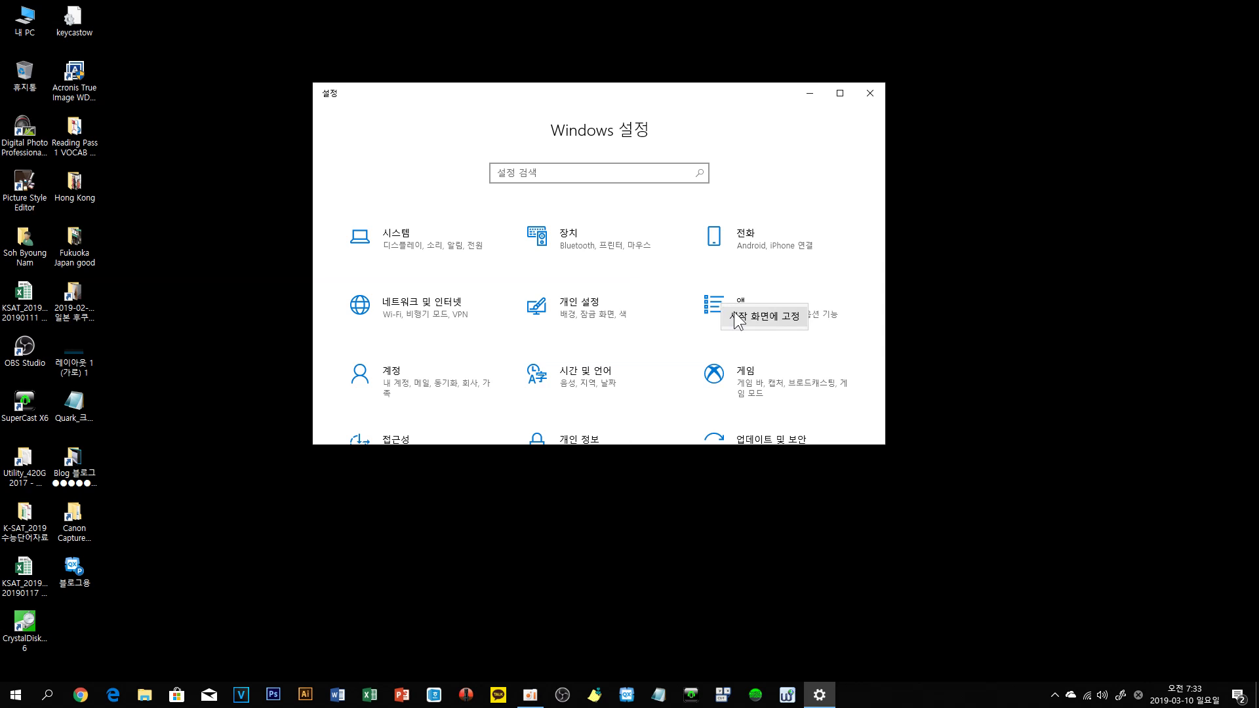
pyautogui.click(735, 316)
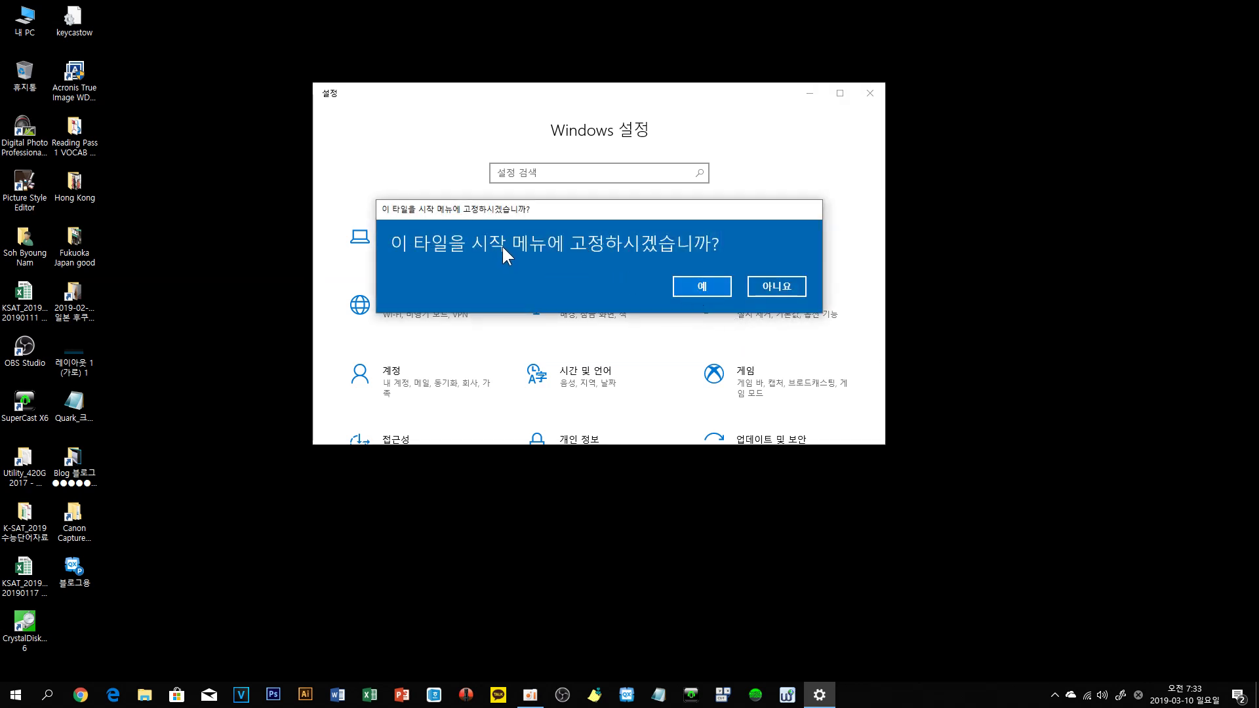
pyautogui.click(700, 288)
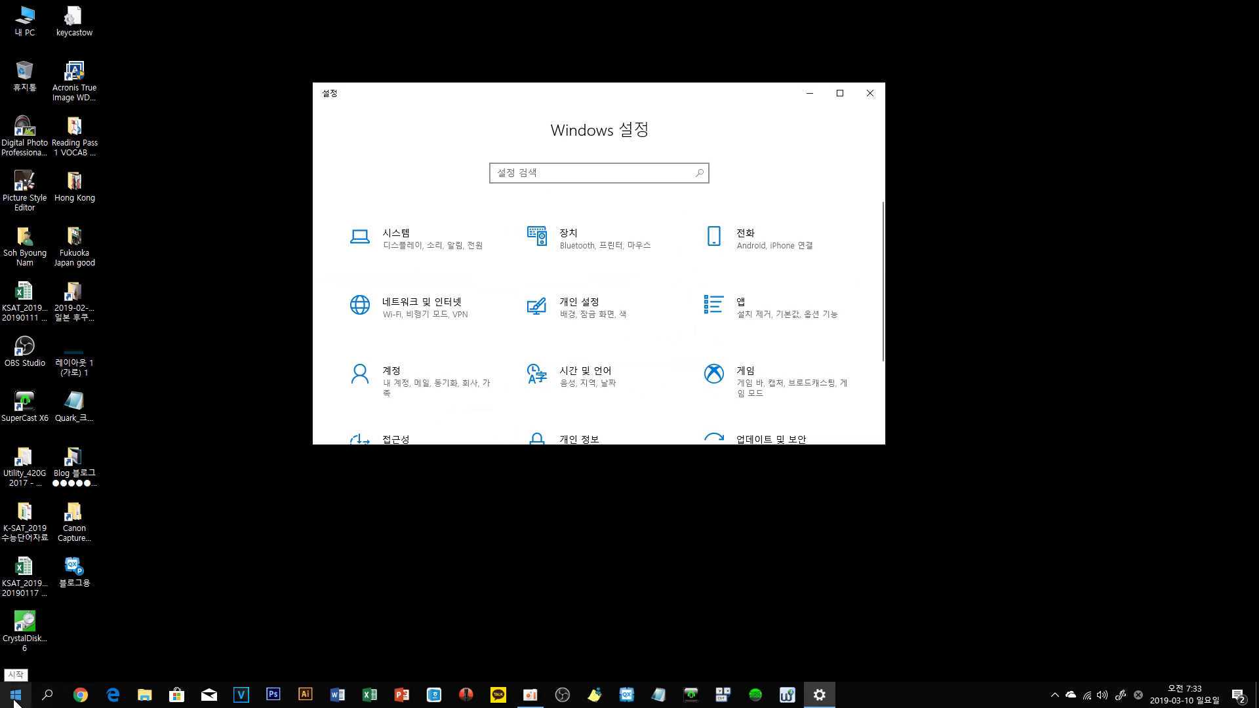
# - Move the pinned 앱 tile beneath Microsoft Store in the 생산성 group and resize it to 넓게
pyautogui.click(15, 696)
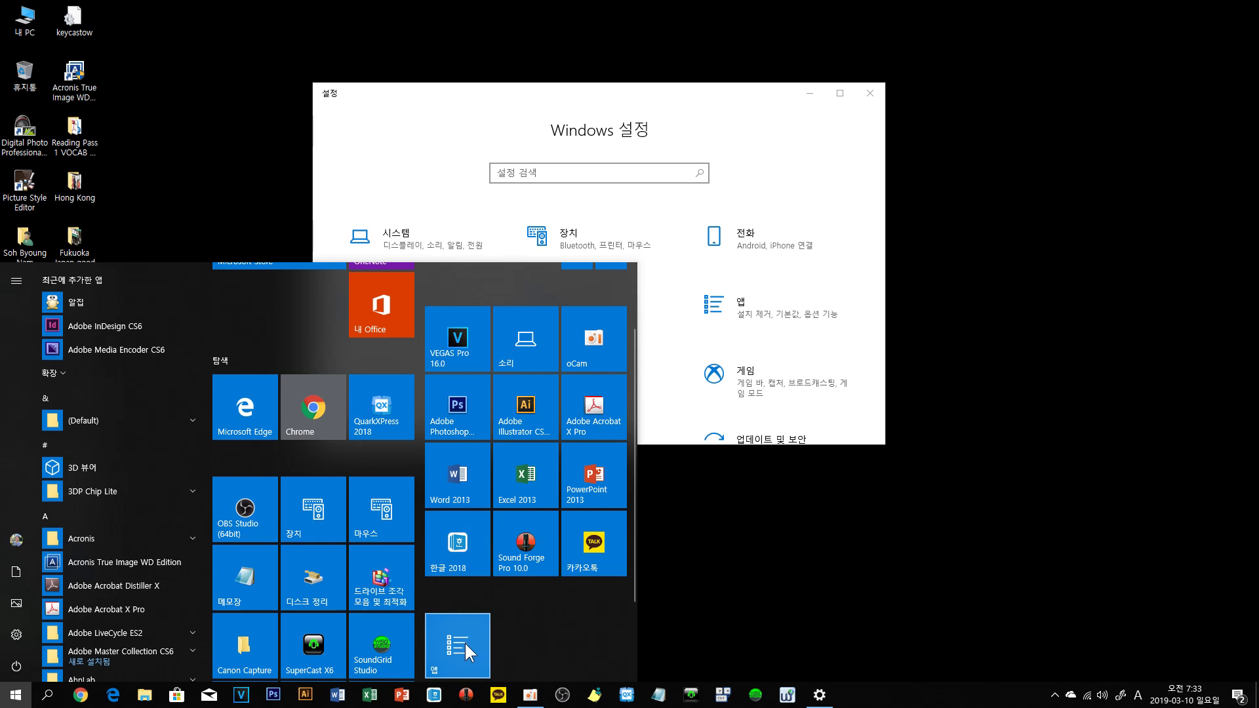
pyautogui.moveTo(464, 641); pyautogui.dragTo(249, 384)
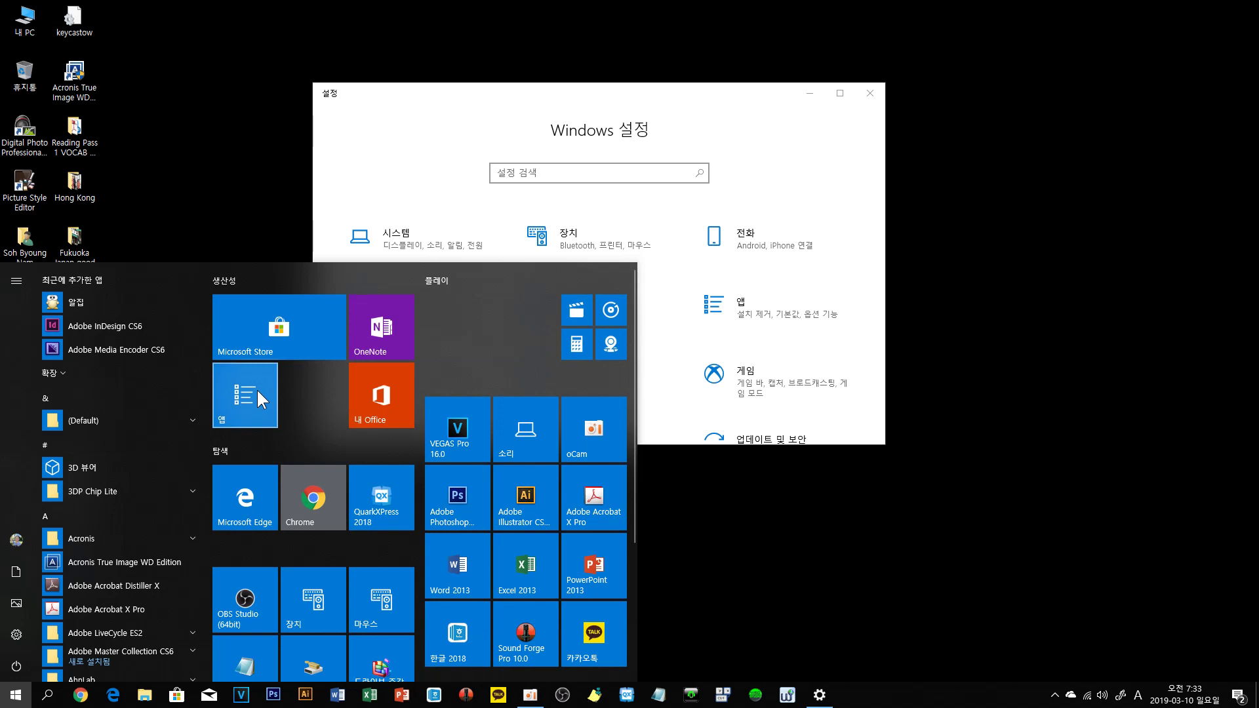
pyautogui.rightClick(257, 388)
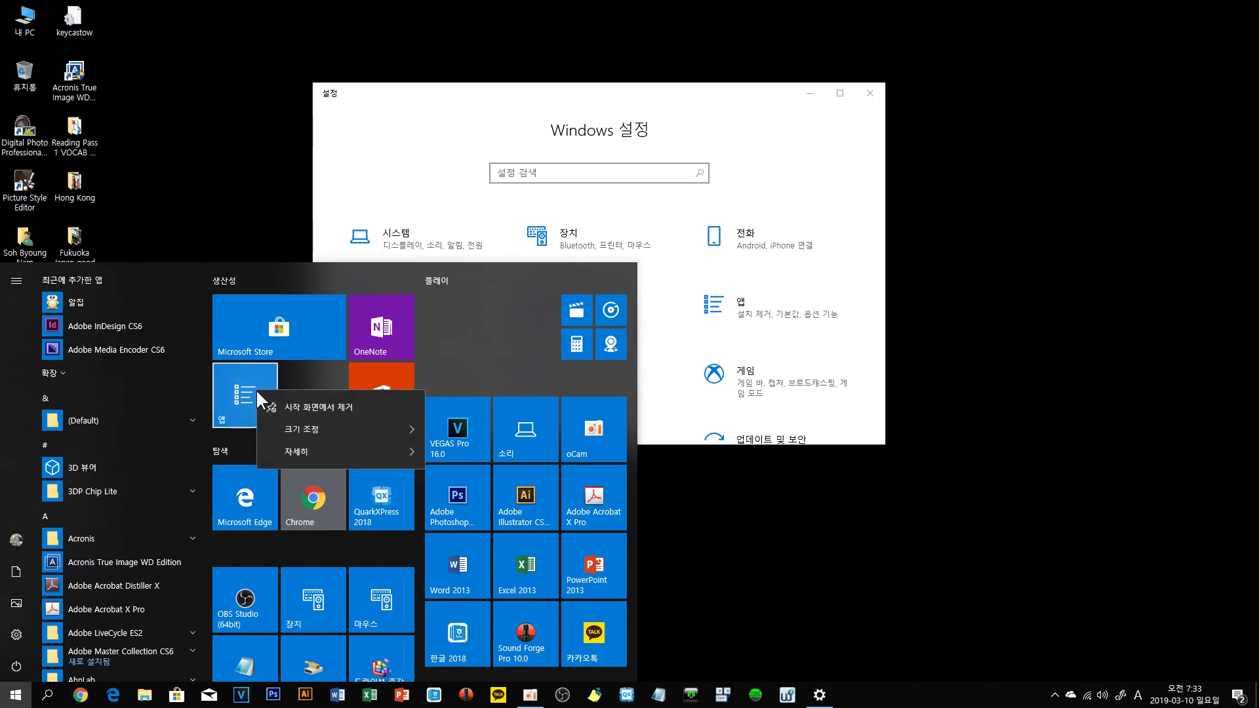
pyautogui.moveTo(324, 431)
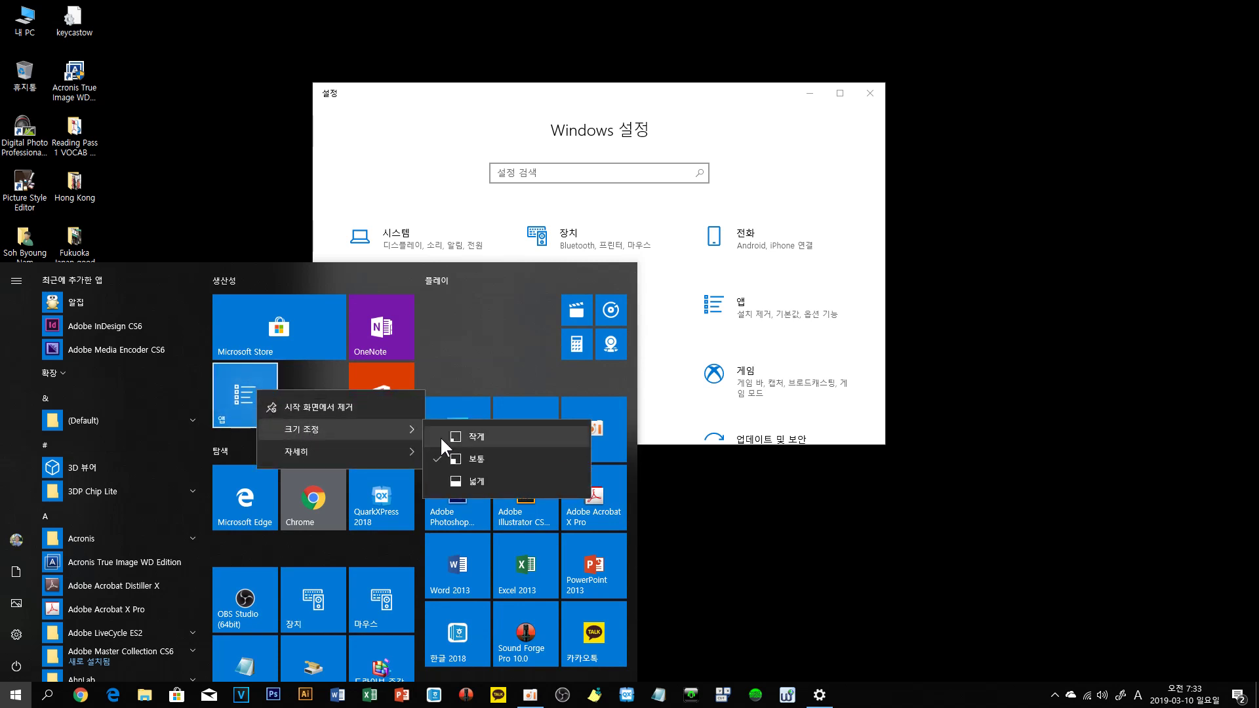
pyautogui.click(472, 479)
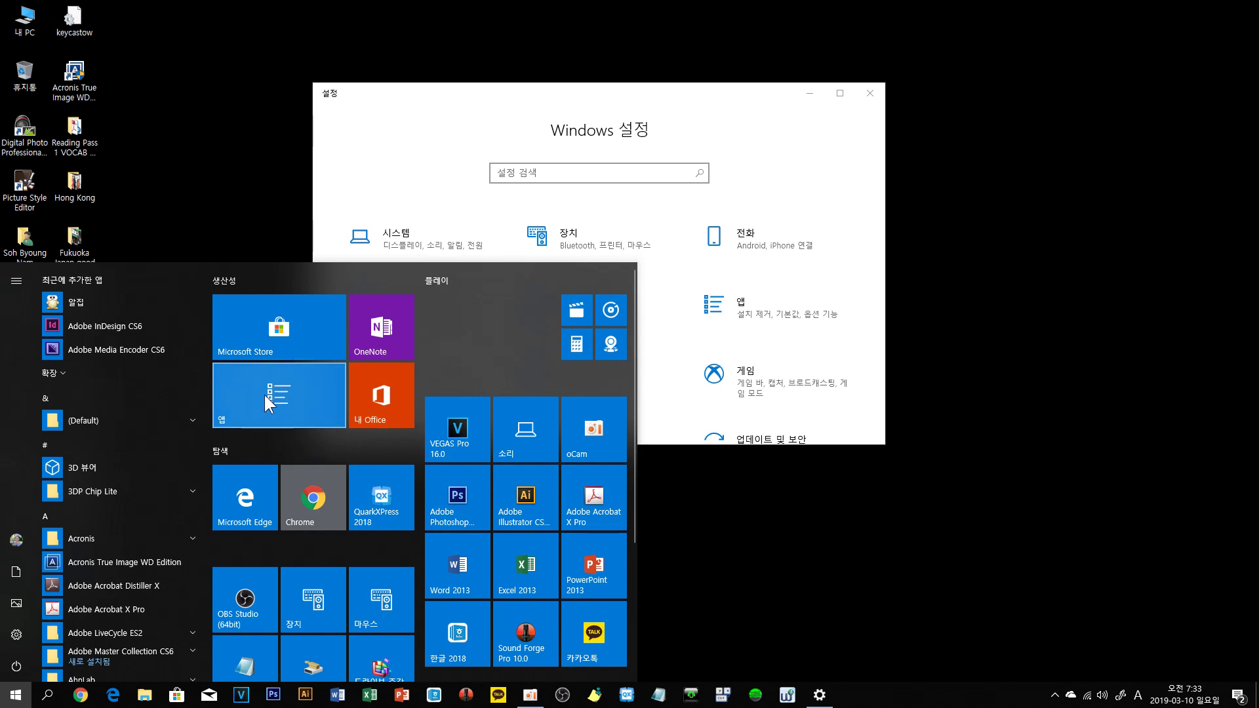
pyautogui.click(805, 539)
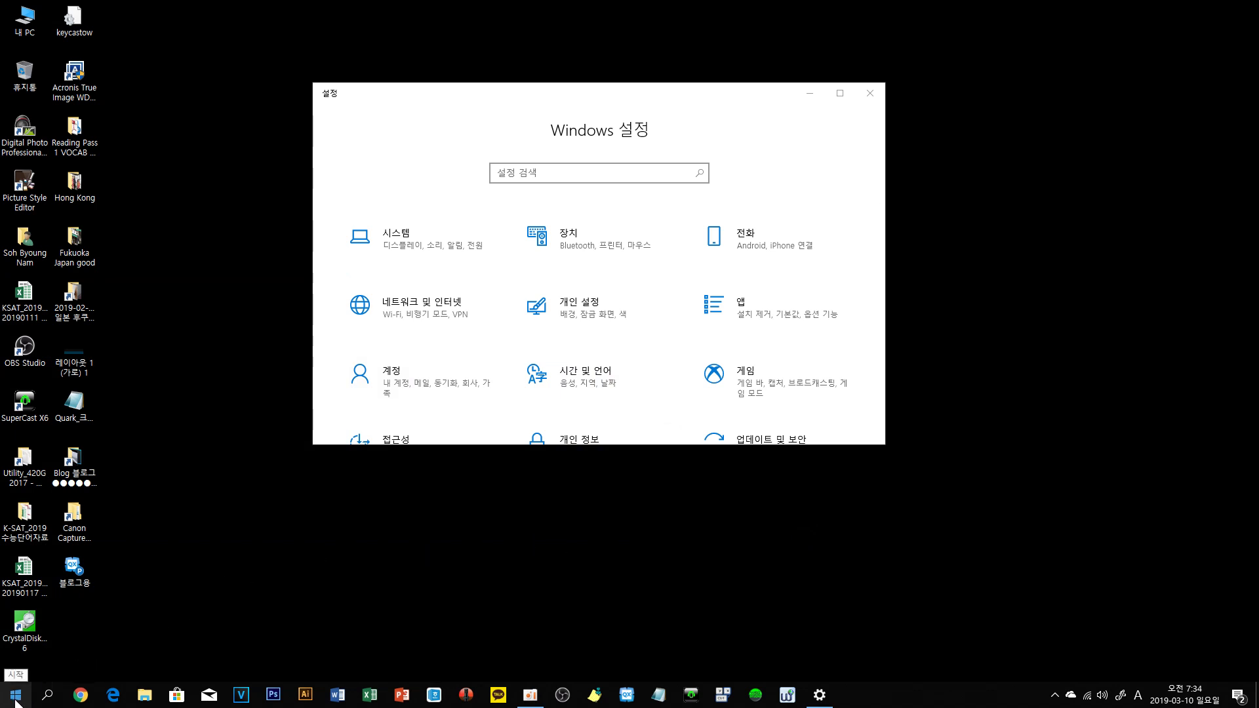
# - Open 앱 및 기능 from the pinned 앱 tile, look through the installed programs, and close the settings window
pyautogui.click(15, 699)
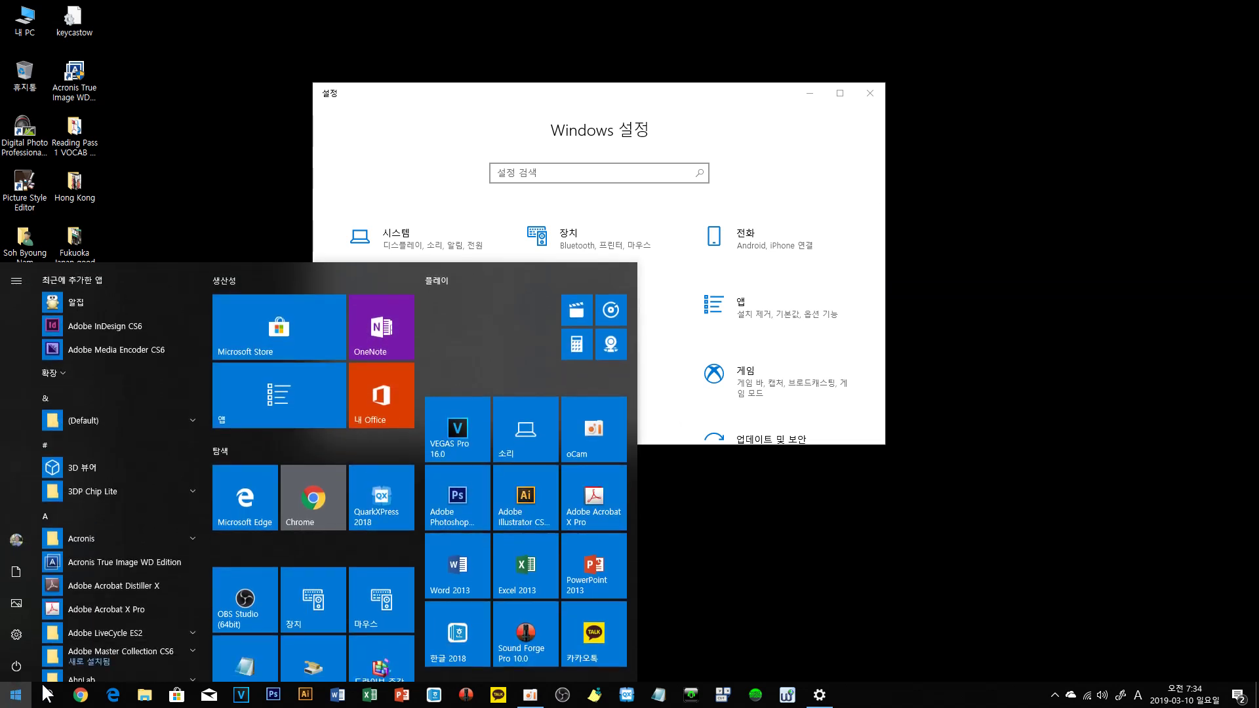
pyautogui.click(303, 403)
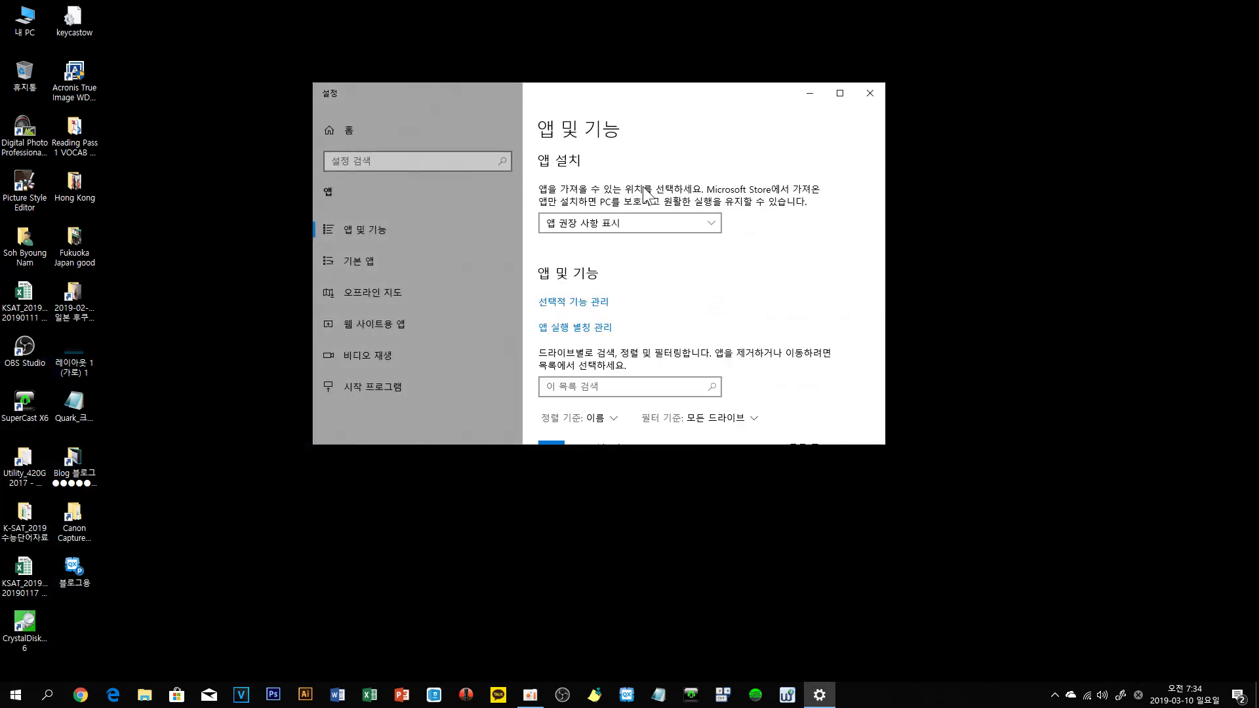
pyautogui.scroll(-5, 662, 301)
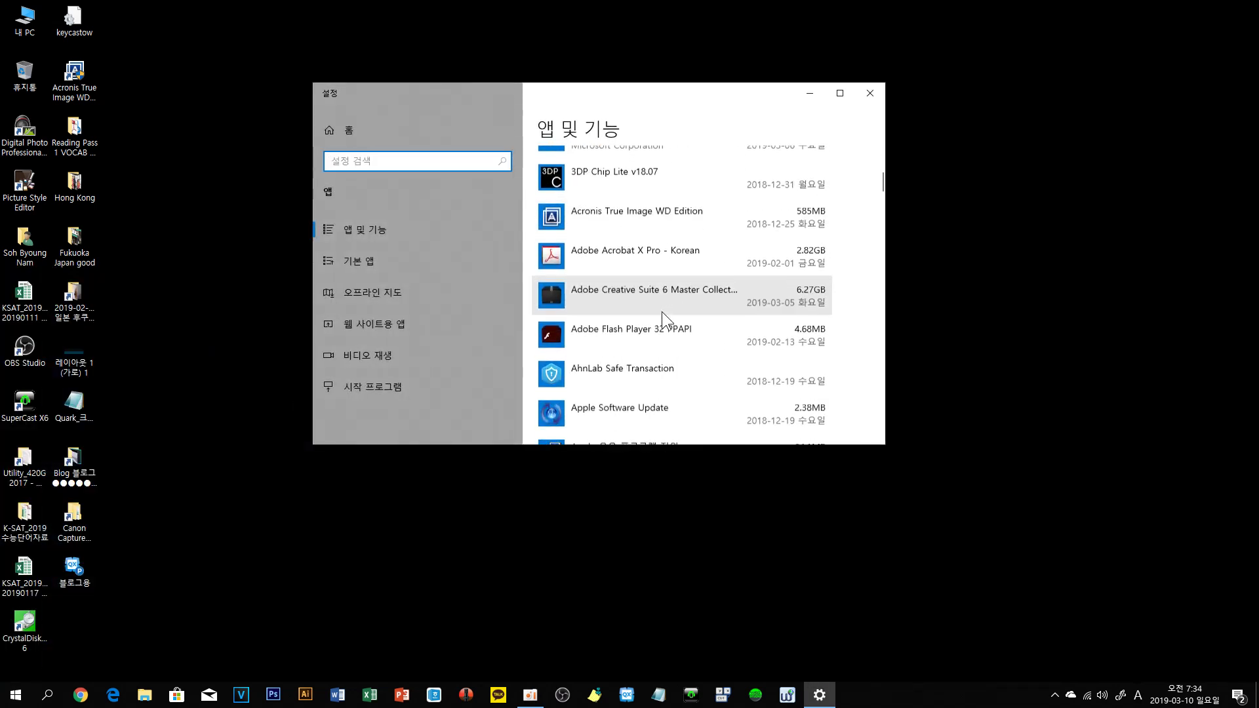
pyautogui.scroll(-8, 646, 315)
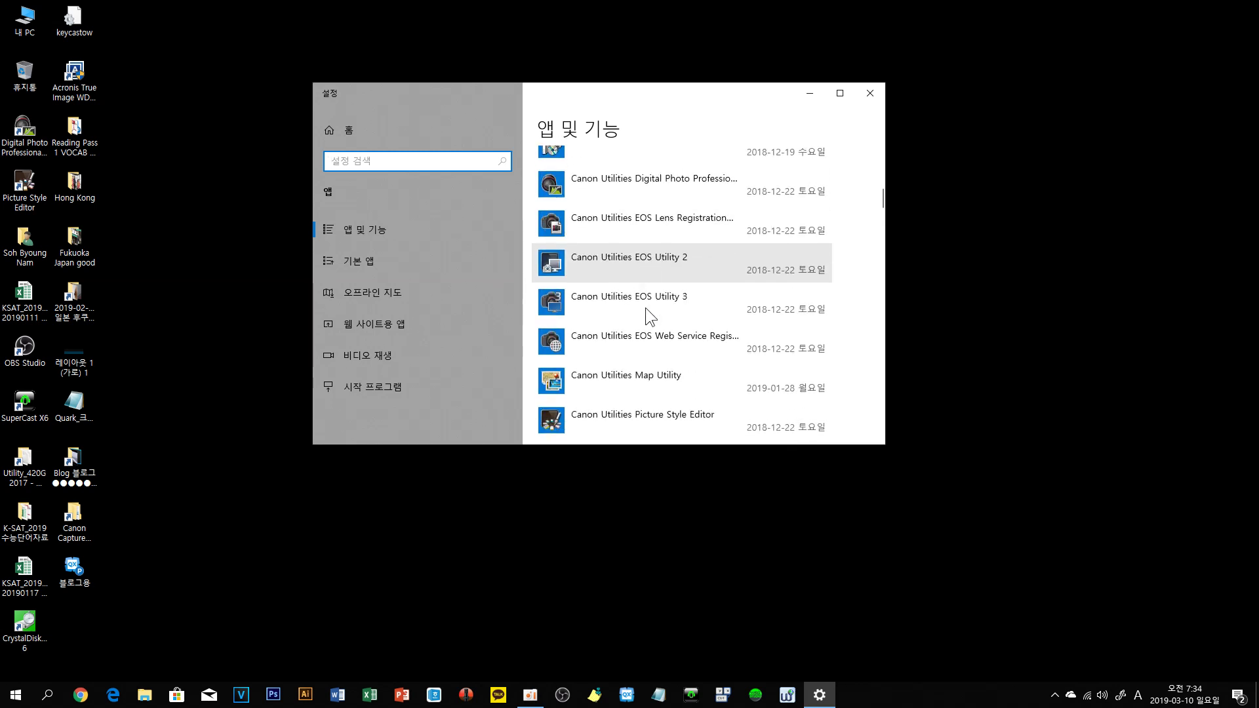
pyautogui.scroll(-3, 646, 319)
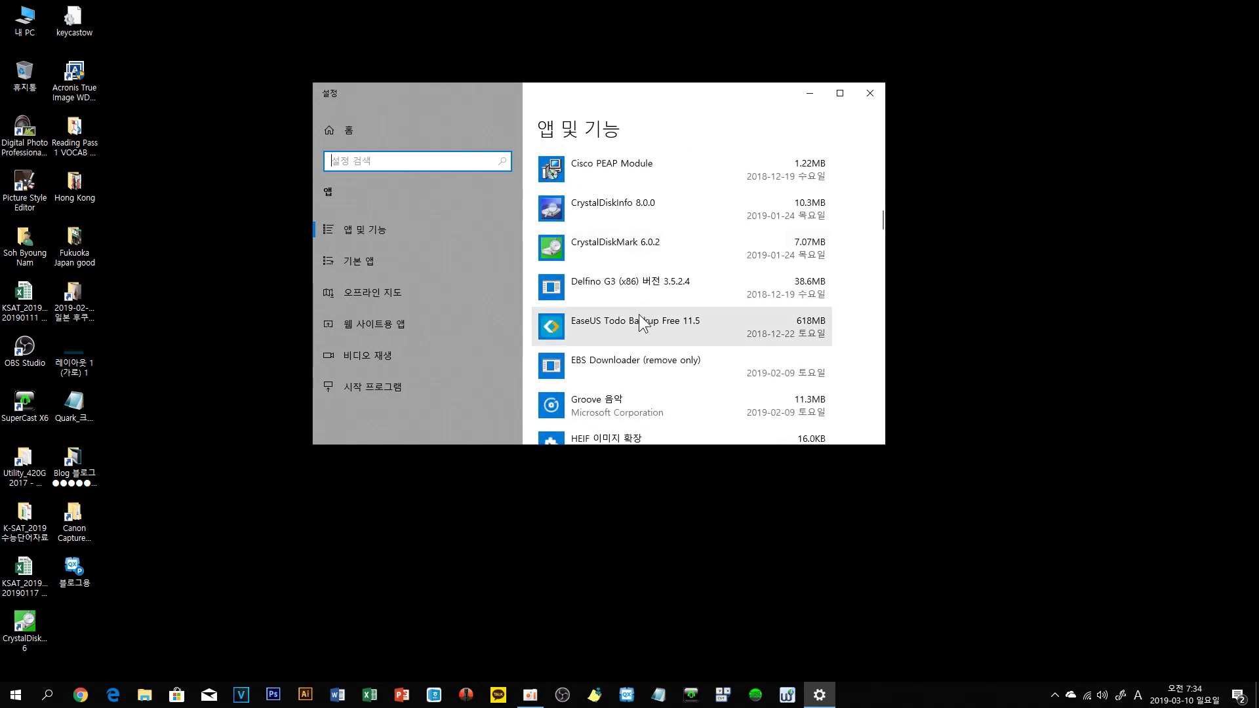
pyautogui.click(870, 94)
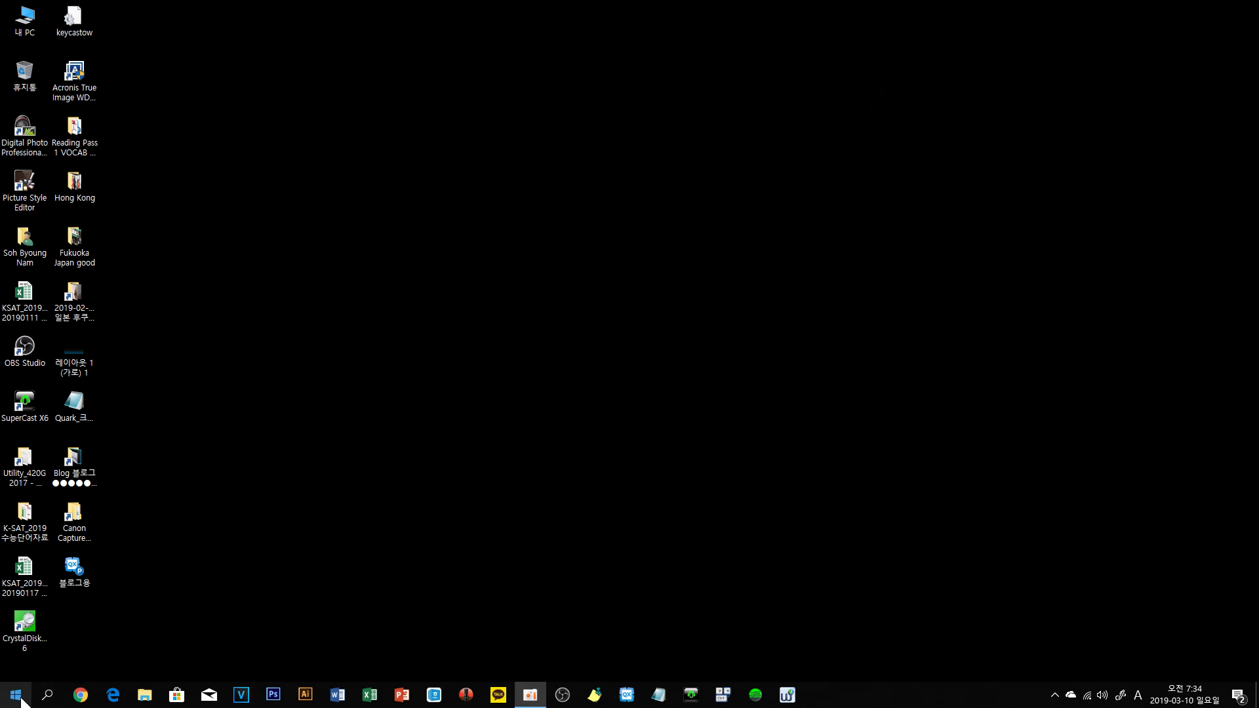
# - Open the 앱 및 기능 list of installed programs through the 앱 category of Windows 설정
pyautogui.click(15, 692)
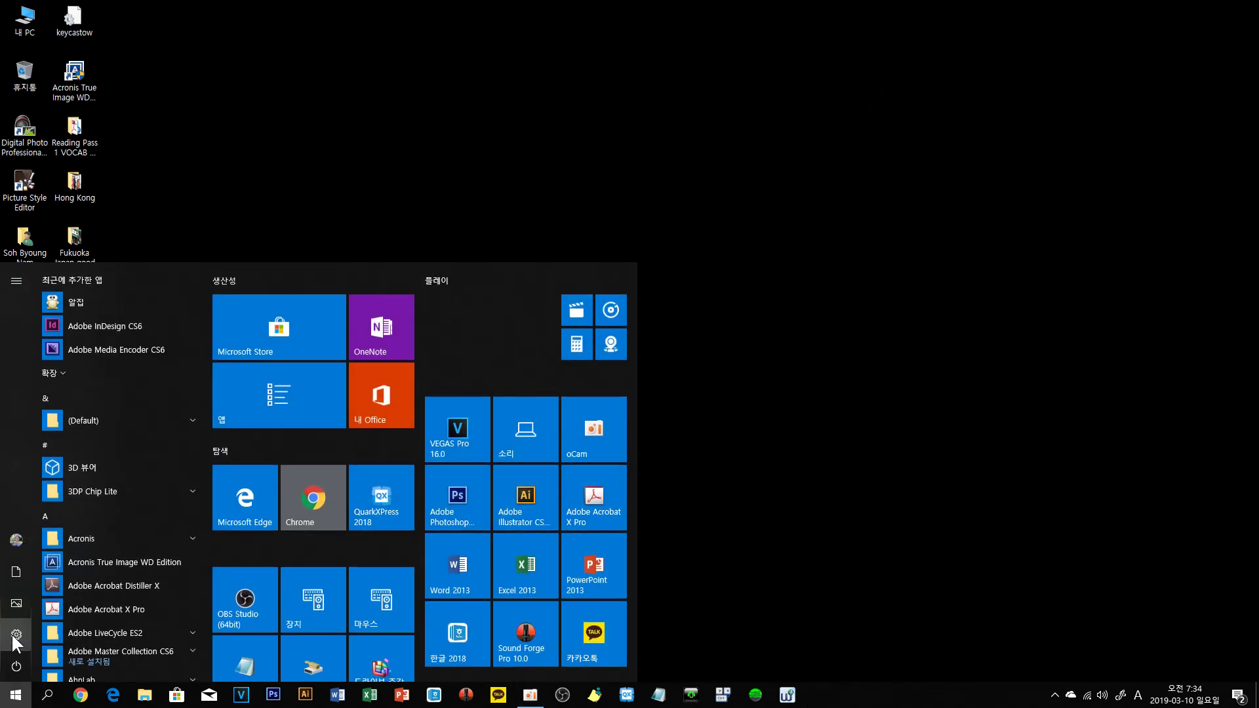
pyautogui.click(15, 635)
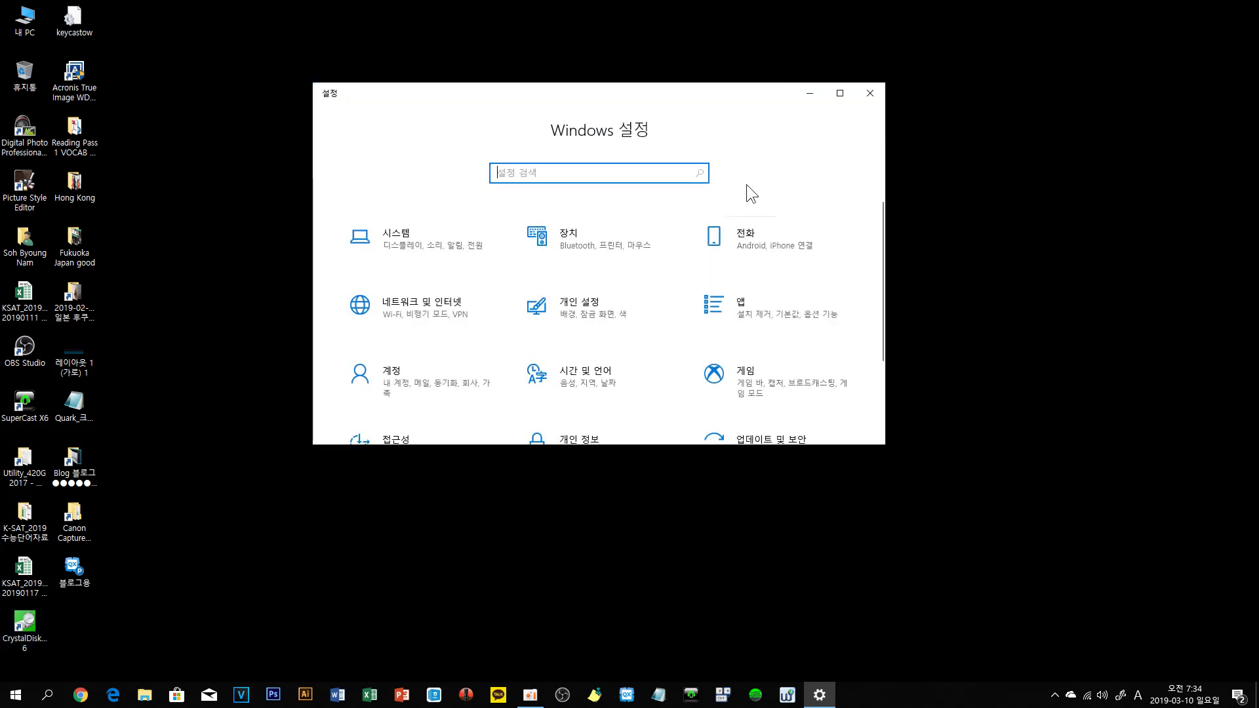
pyautogui.click(746, 318)
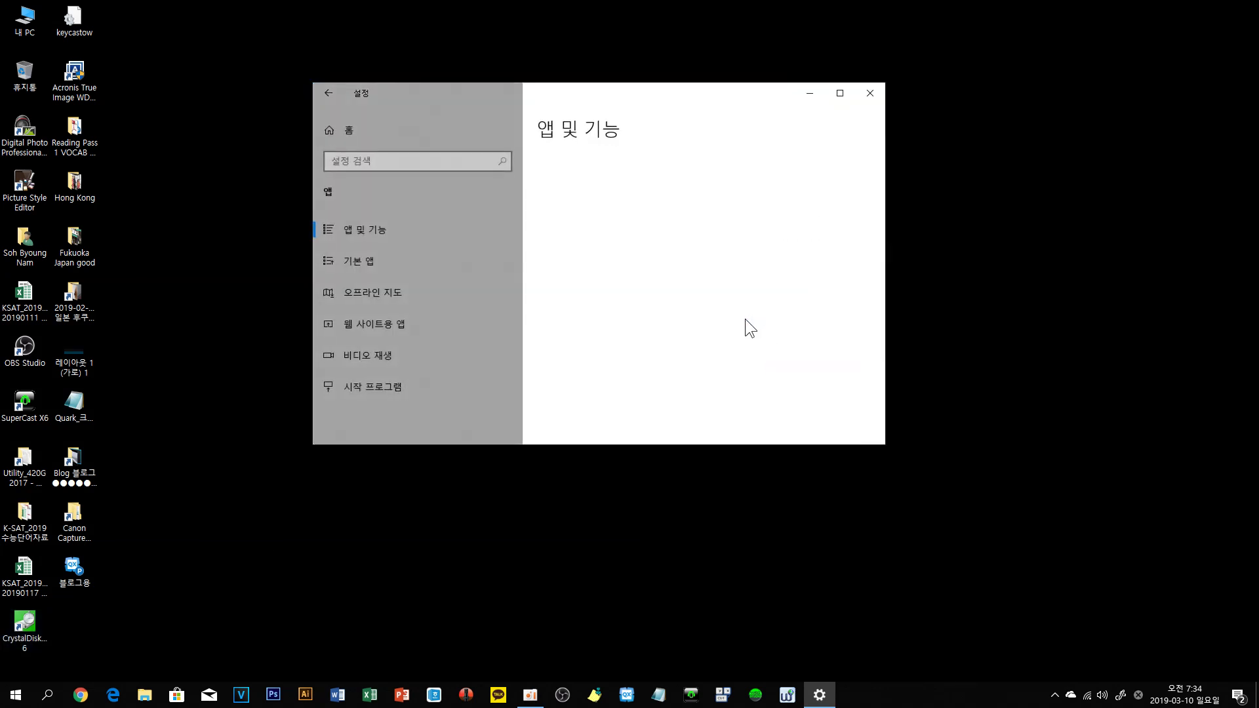
pyautogui.scroll(-7, 714, 338)
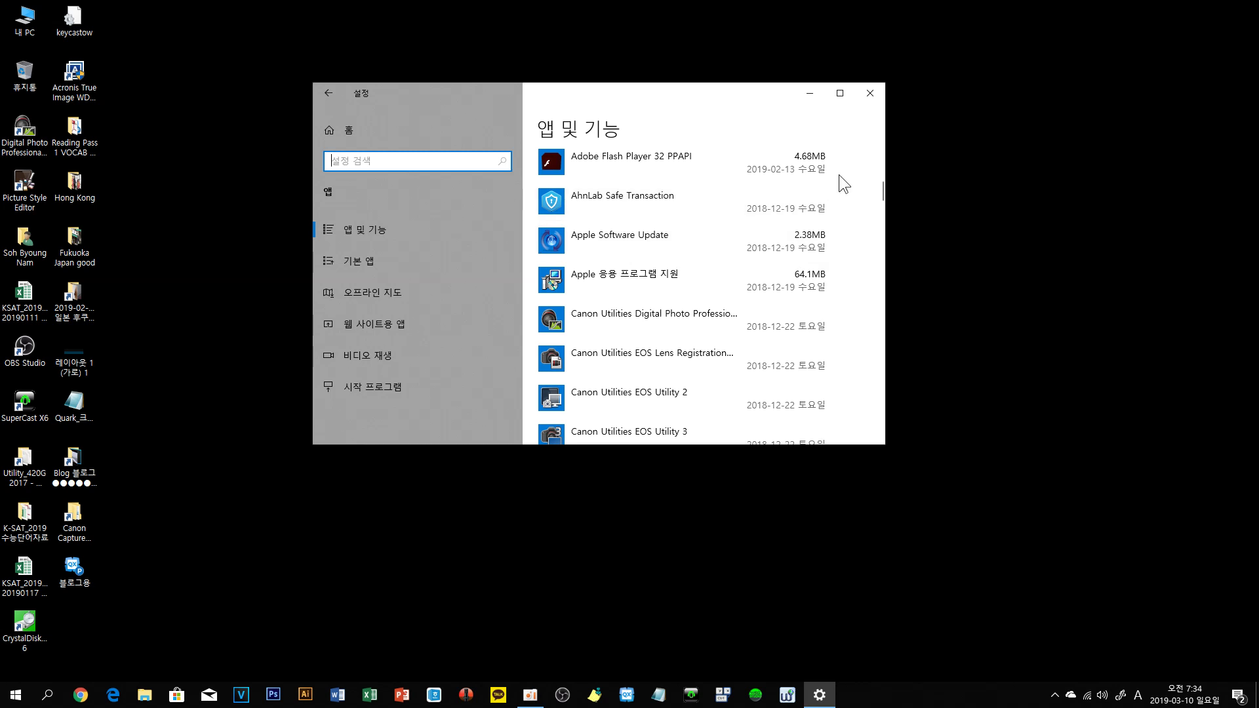
pyautogui.scroll(-1, 778, 268)
pyautogui.scroll(-3, 780, 269)
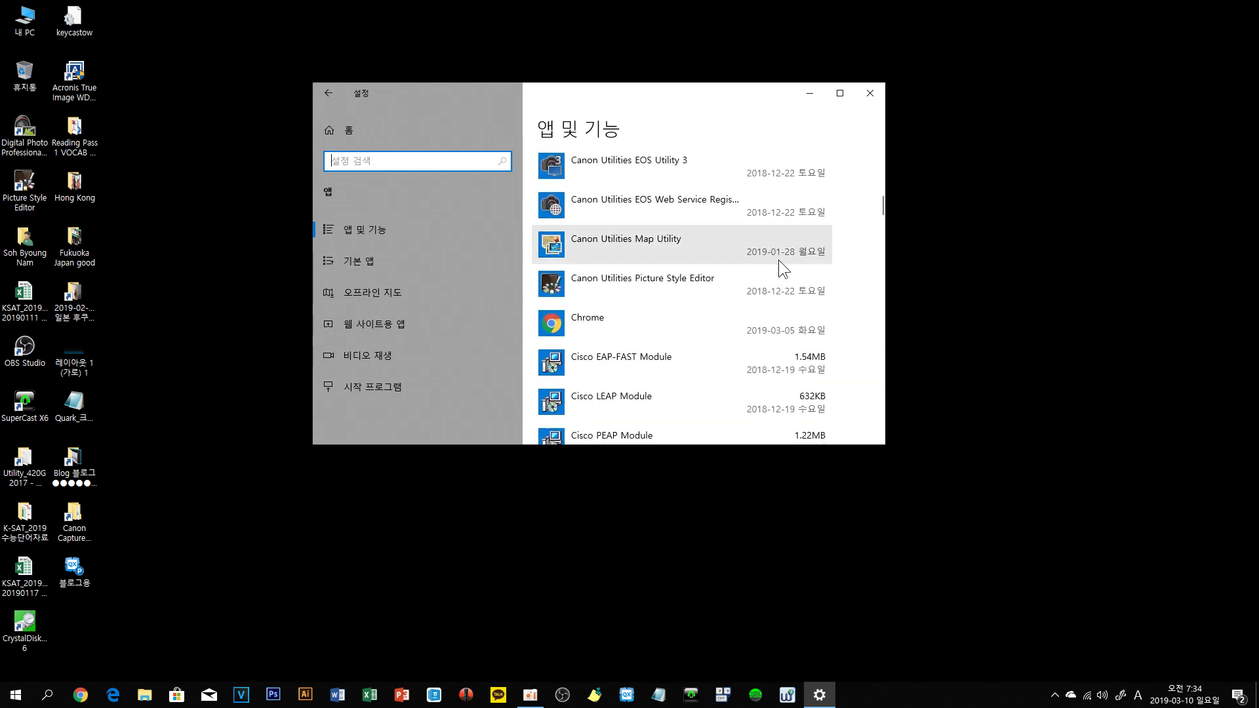
pyautogui.scroll(-3, 780, 268)
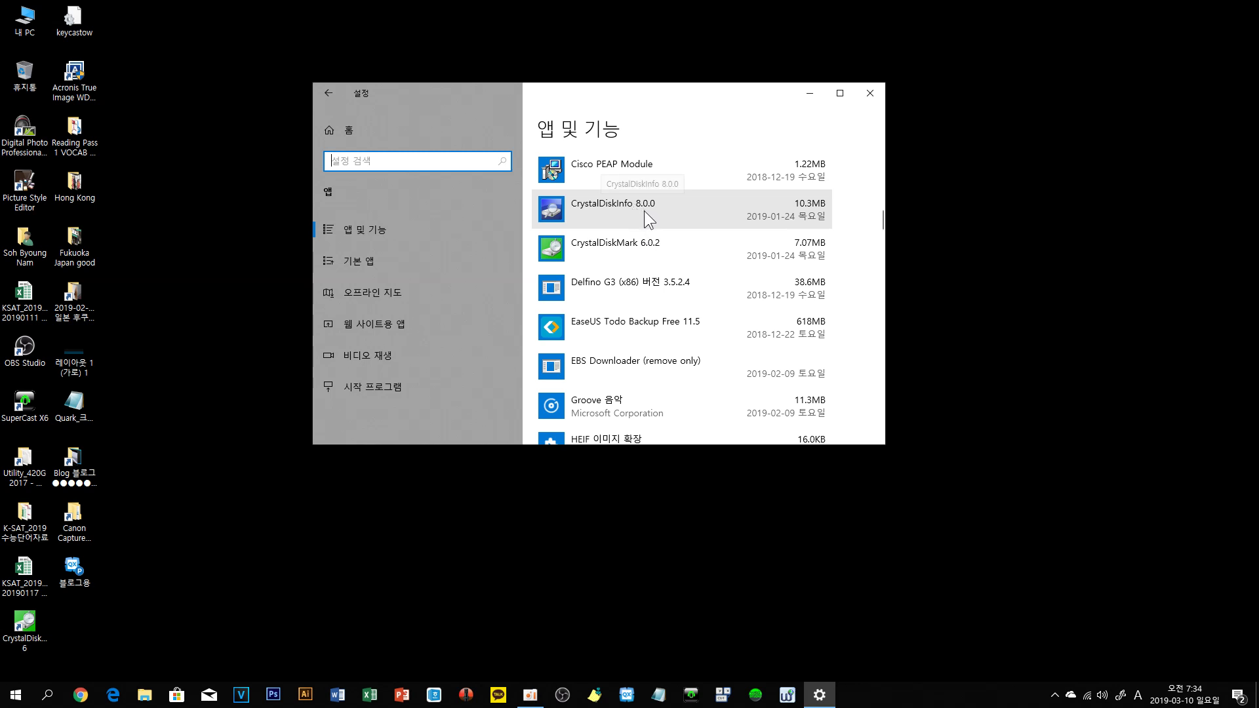
# - Uninstall CrystalDiskInfo 8.0.0 and also delete its logs and settings
pyautogui.click(646, 214)
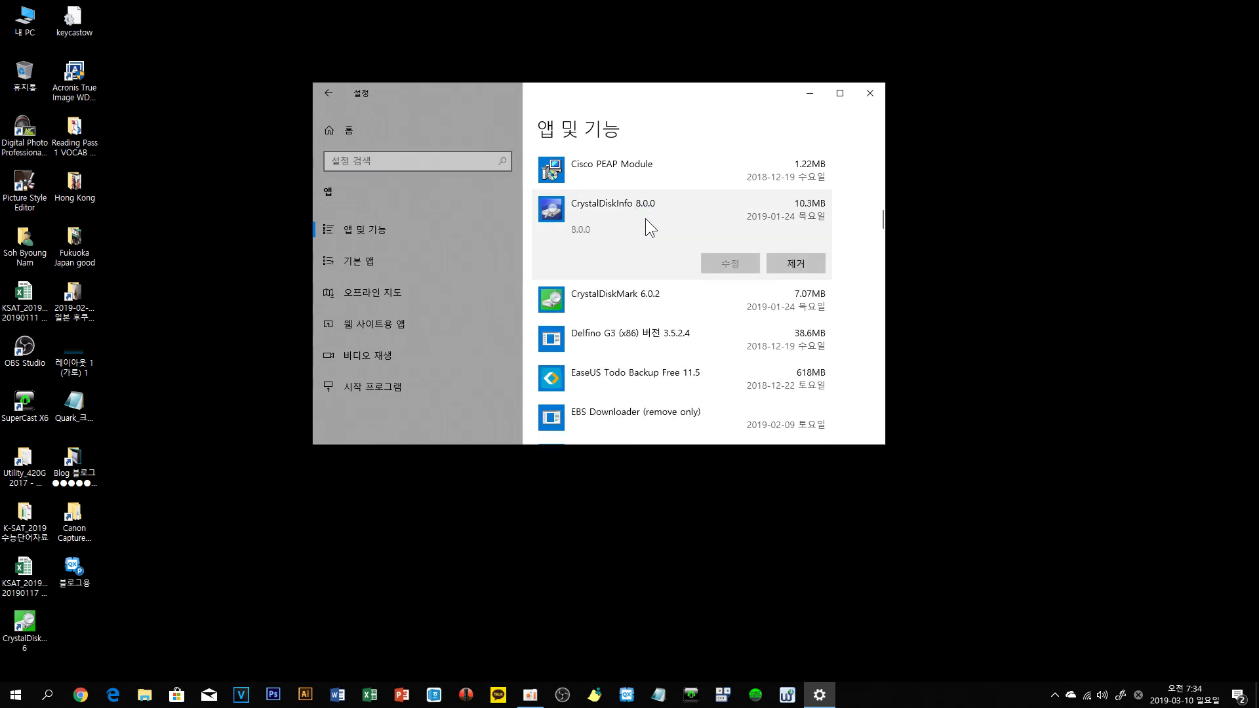
pyautogui.click(788, 266)
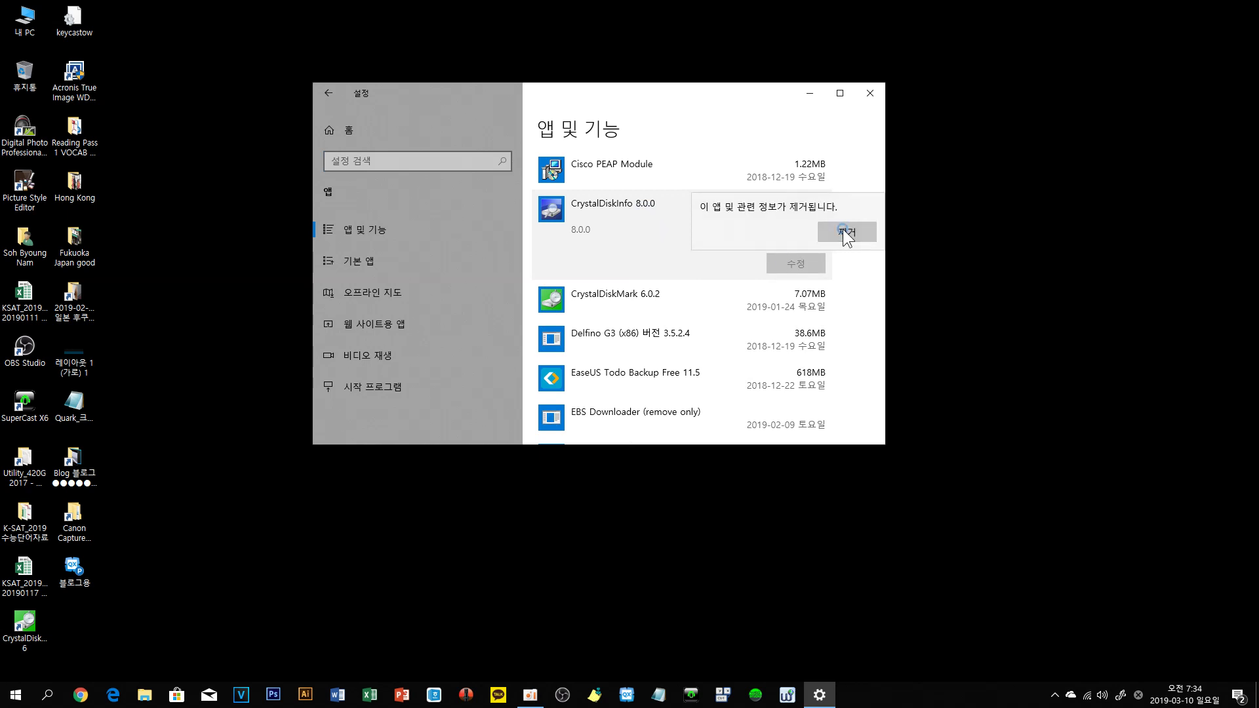
pyautogui.click(845, 237)
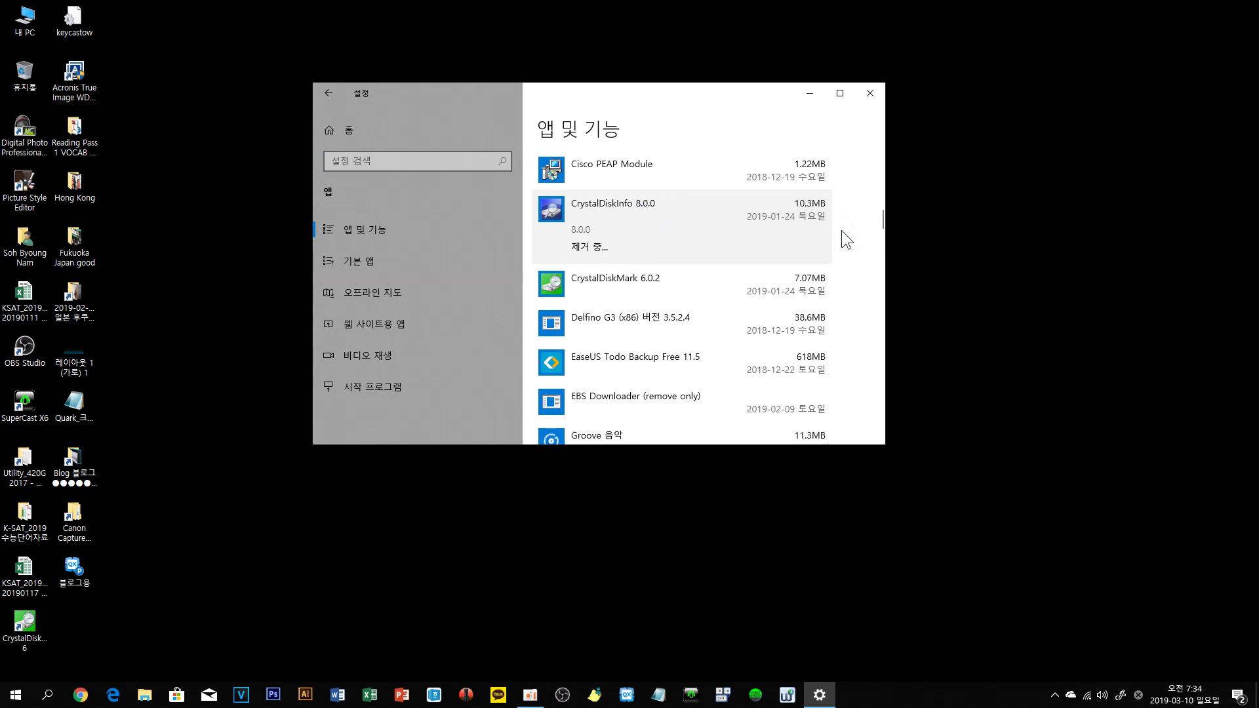
pyautogui.click(676, 391)
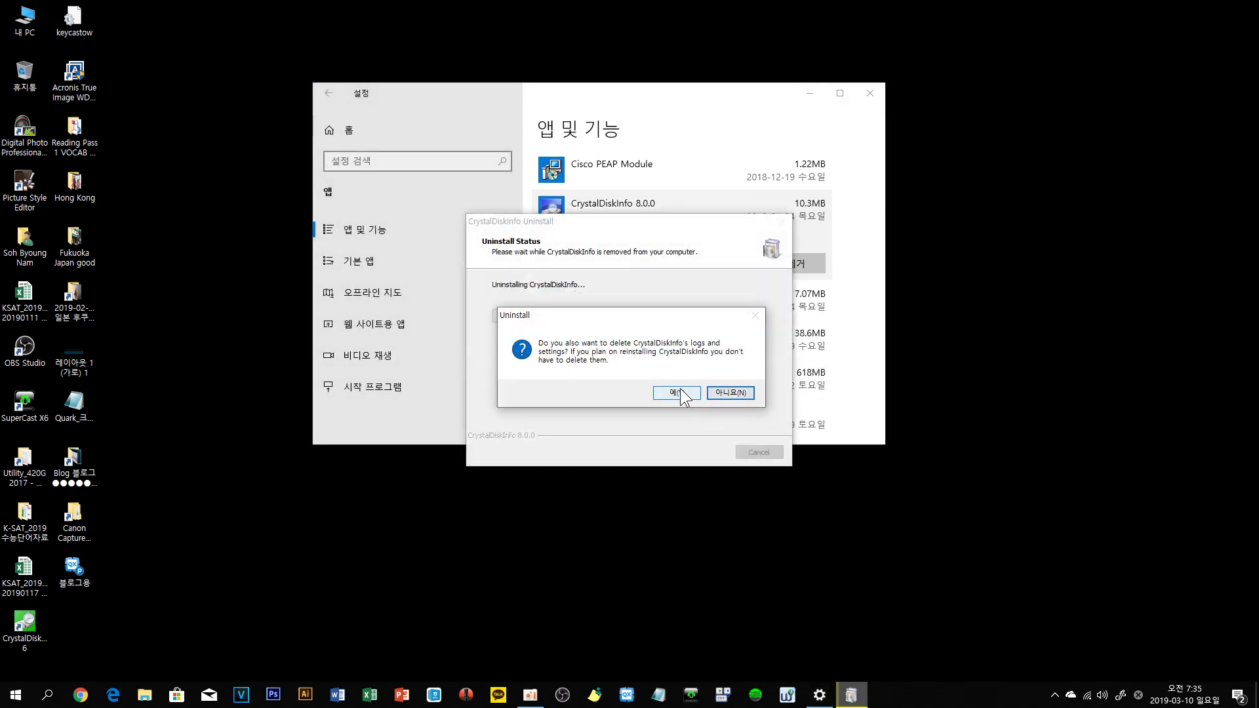
pyautogui.click(681, 391)
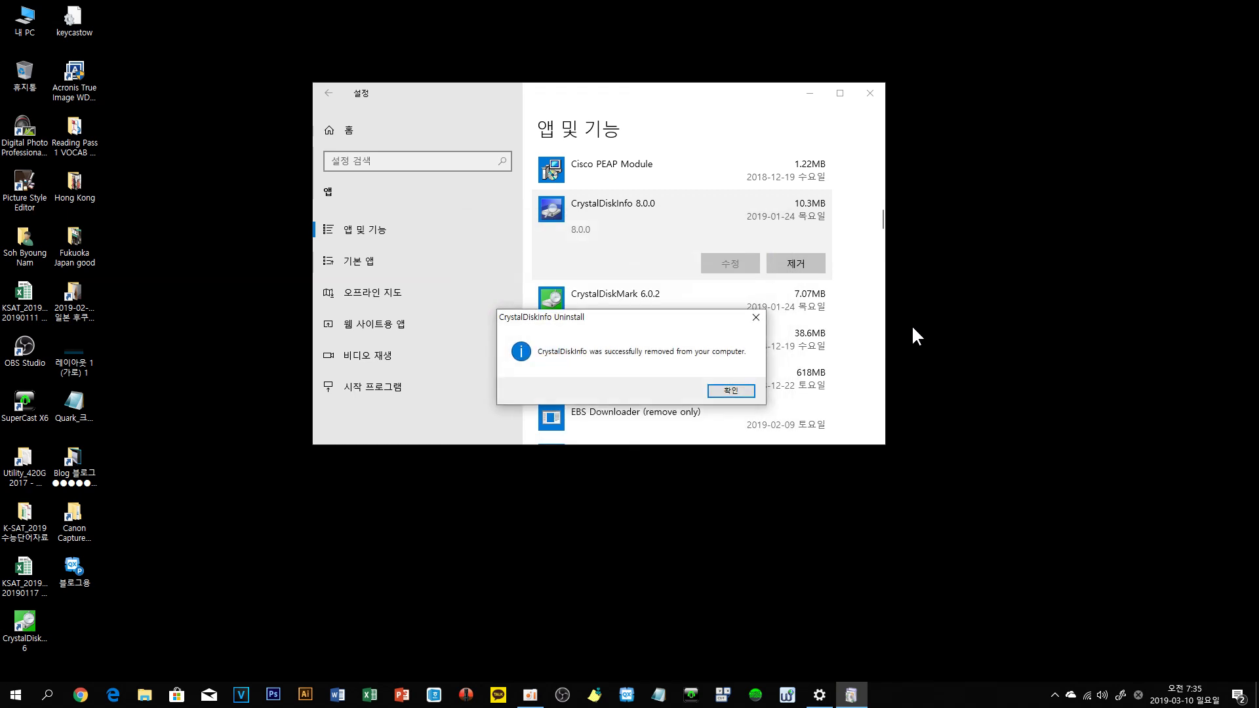
pyautogui.click(736, 392)
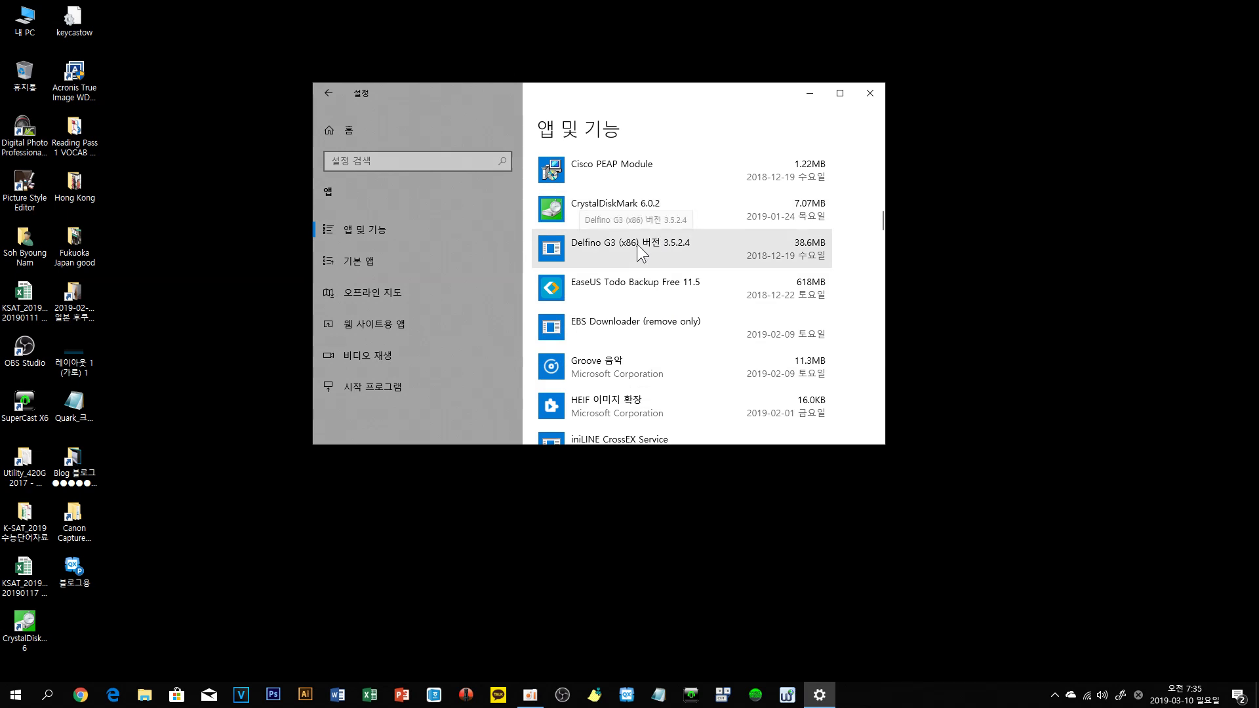
# - Uninstall CrystalDiskMark 6.0.2 from the installed programs, confirming its complete removal
pyautogui.click(605, 217)
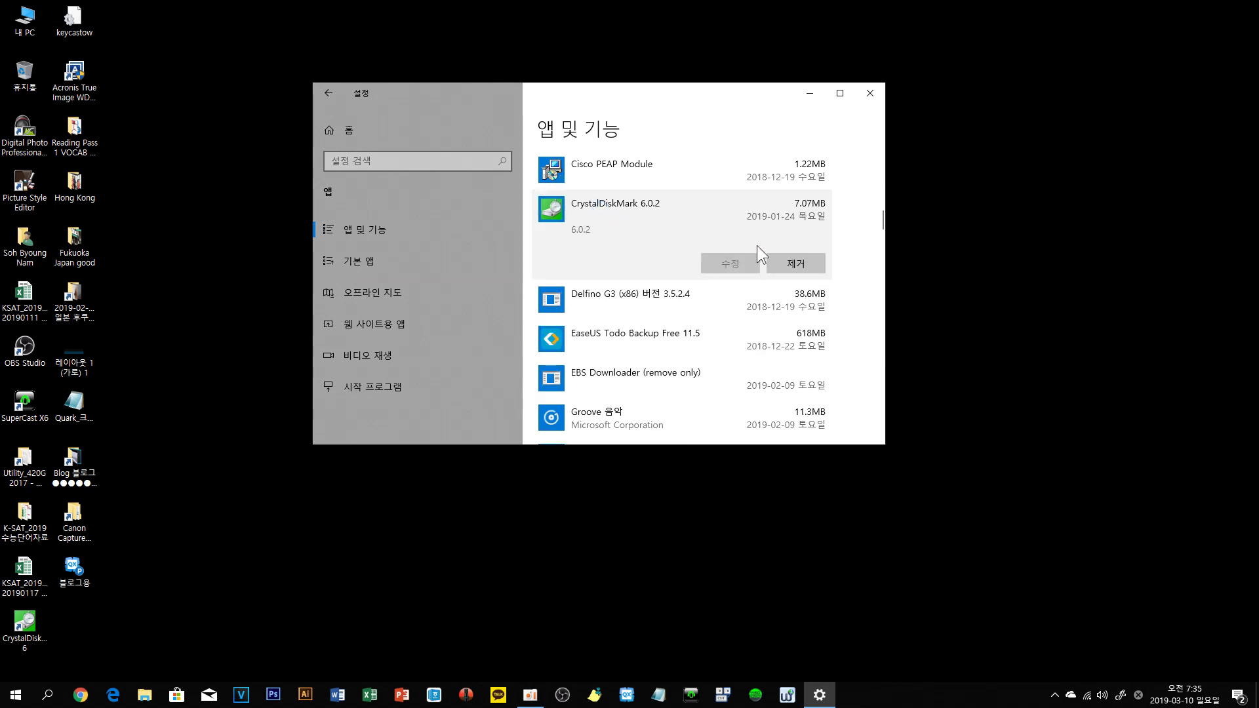
pyautogui.click(801, 263)
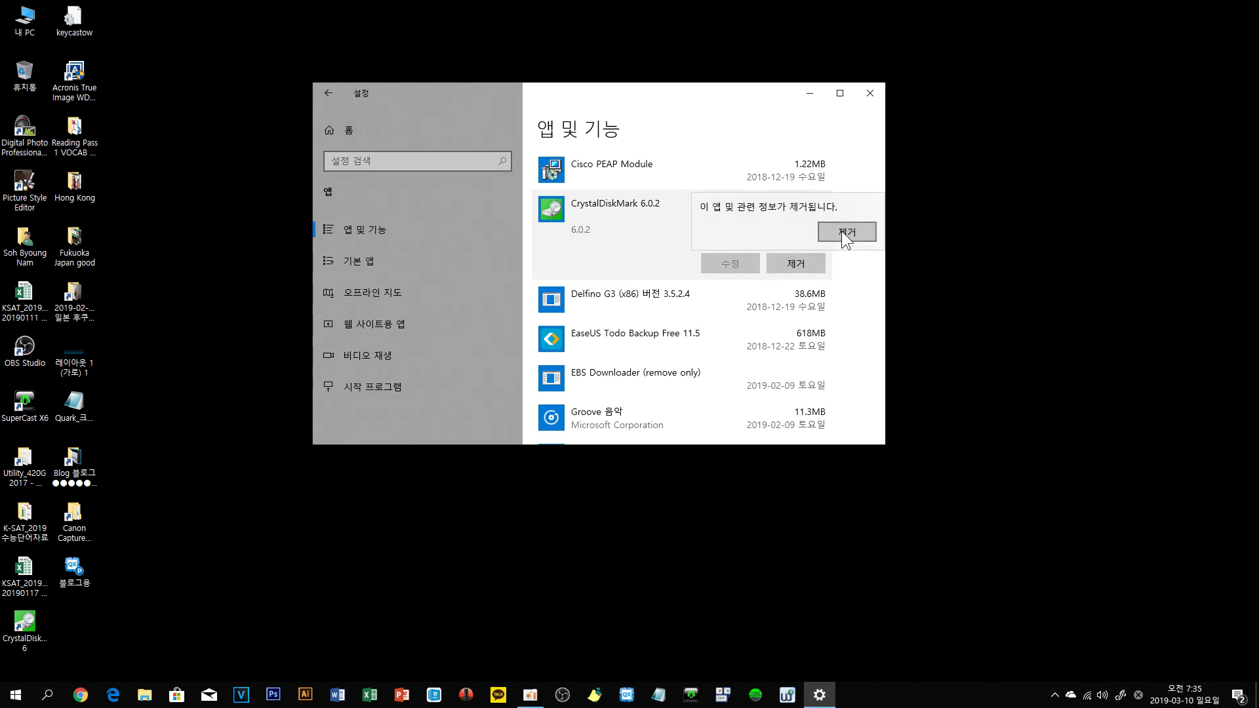
pyautogui.click(843, 234)
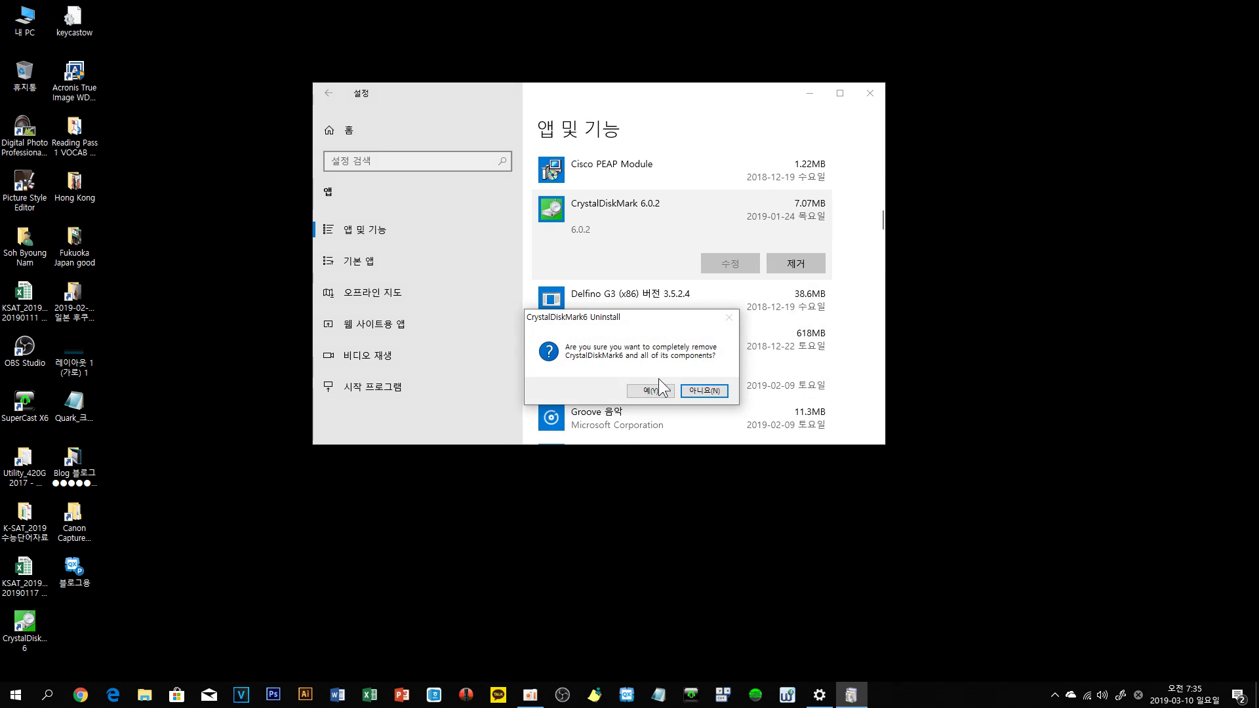
pyautogui.click(659, 391)
pyautogui.click(686, 392)
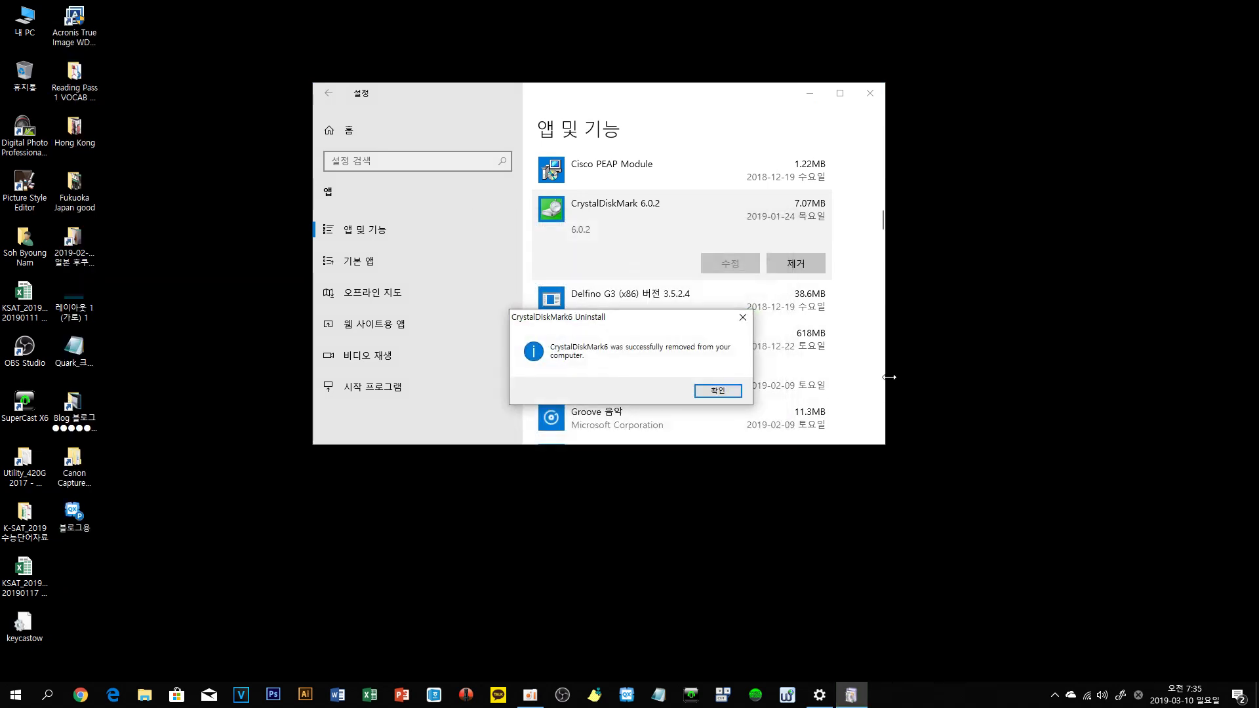
pyautogui.click(717, 391)
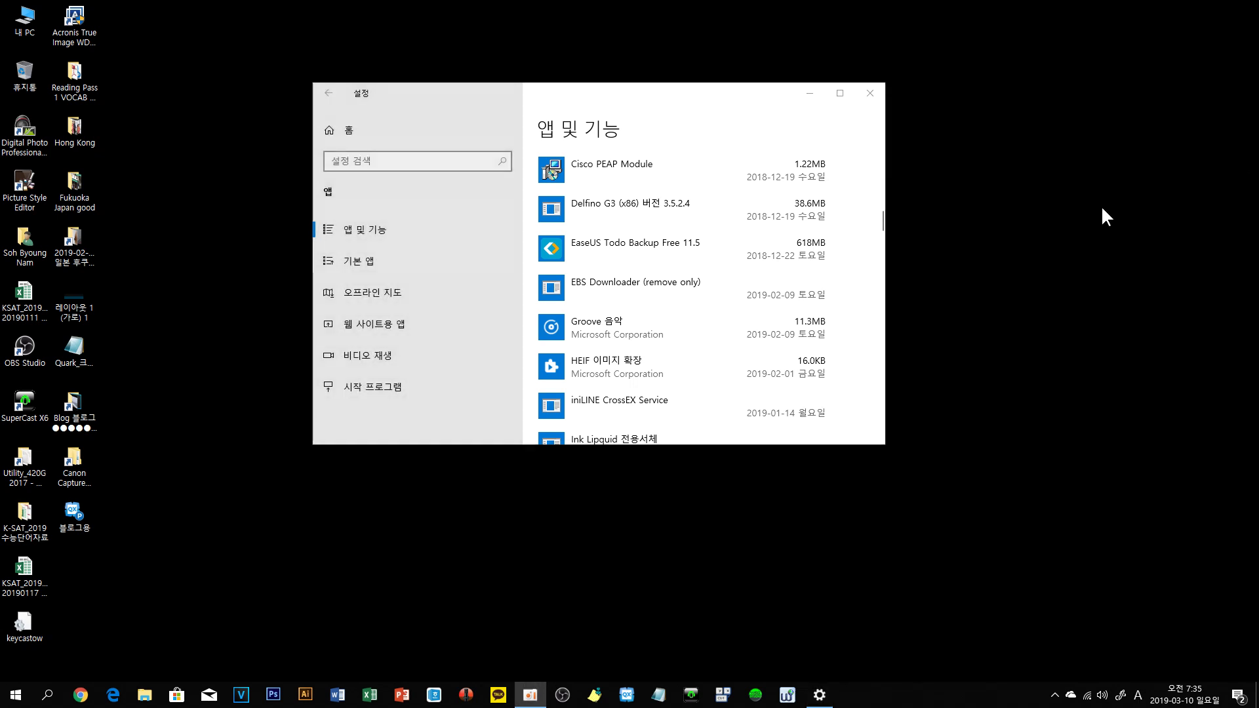
# - Uninstall League of Legends from the installed programs, confirming the removal of all its modules
pyautogui.scroll(-5, 805, 289)
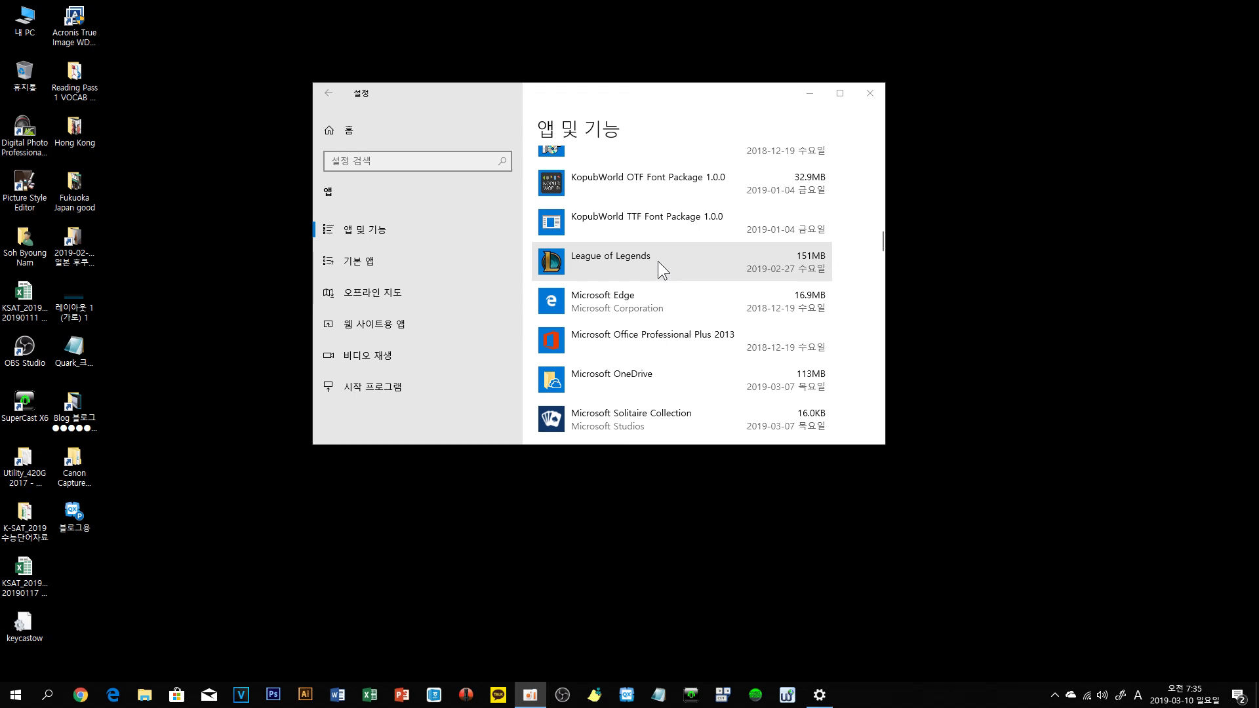
pyautogui.click(658, 261)
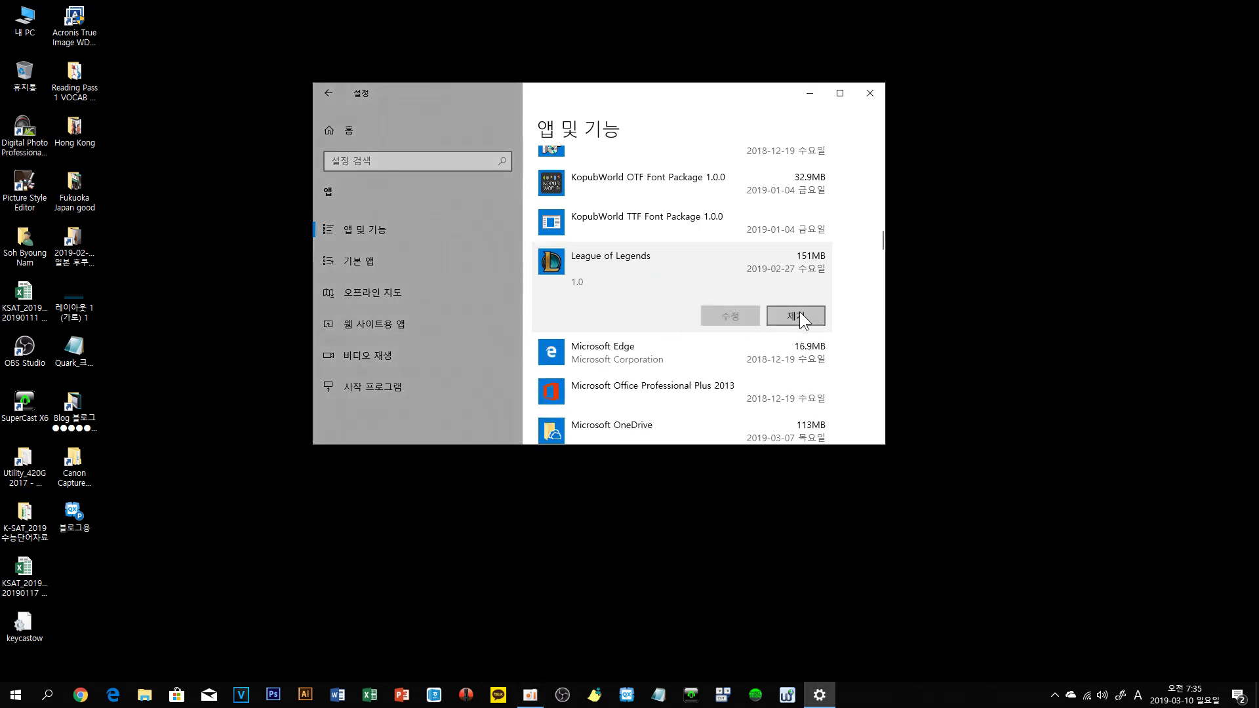
pyautogui.click(796, 315)
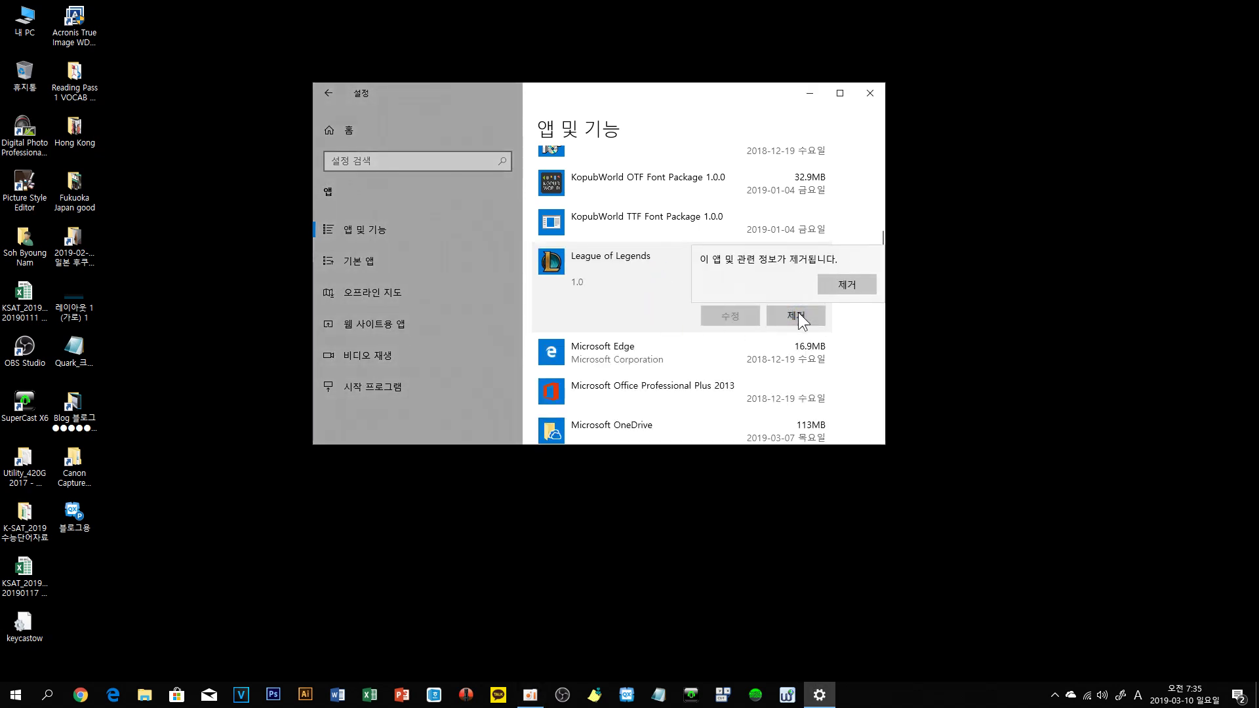
pyautogui.click(842, 286)
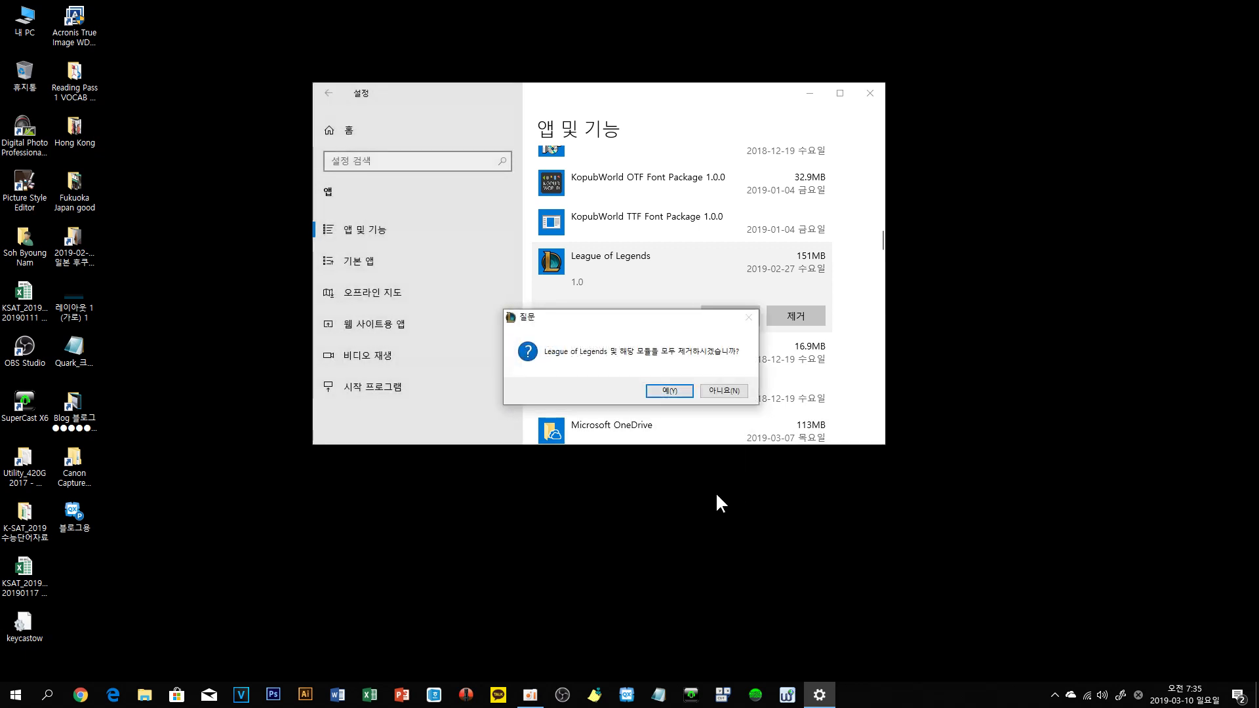
pyautogui.click(663, 390)
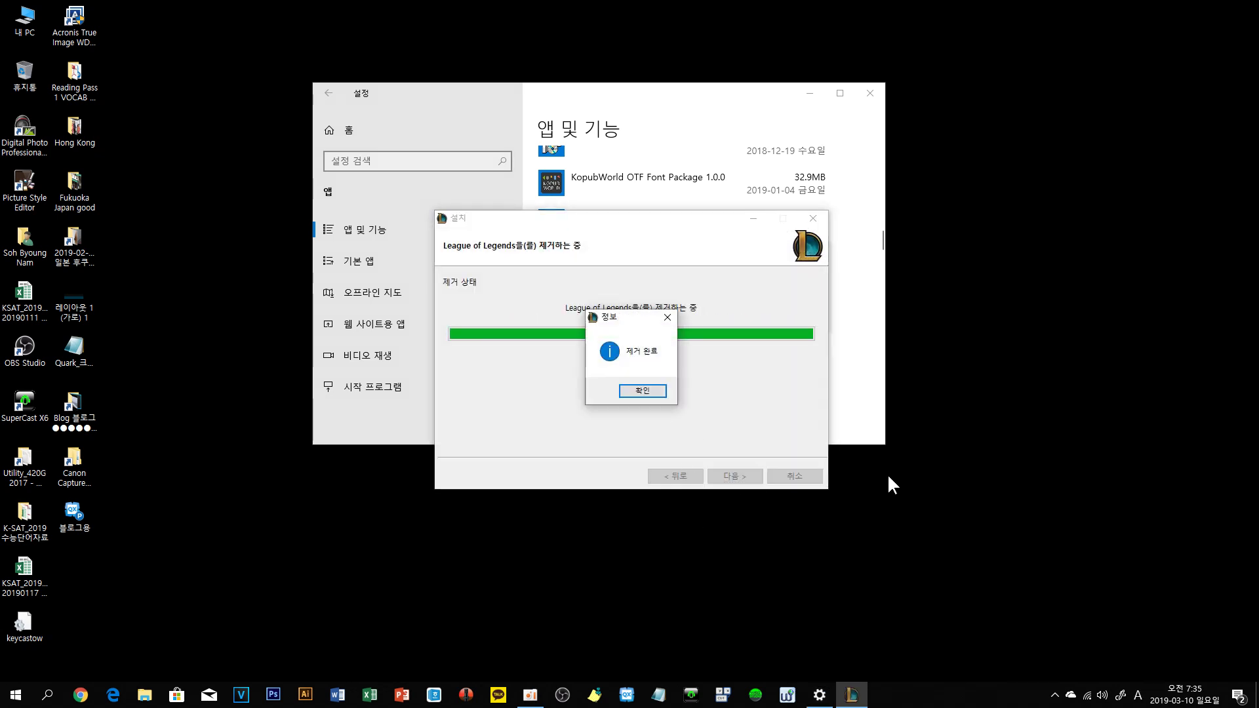
pyautogui.click(643, 390)
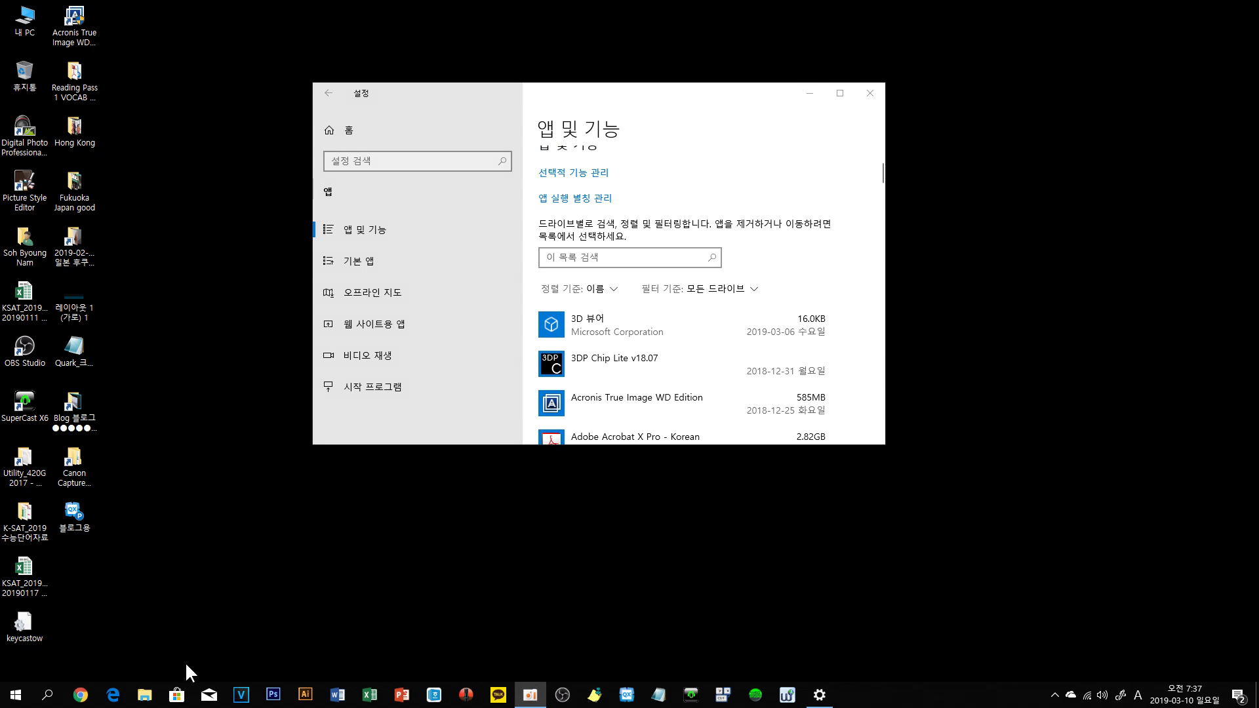
# - Open 드라이브 조각 모음 및 최적화 through a Windows search for "조" and optimize the OS (C:) drive
pyautogui.click(18, 698)
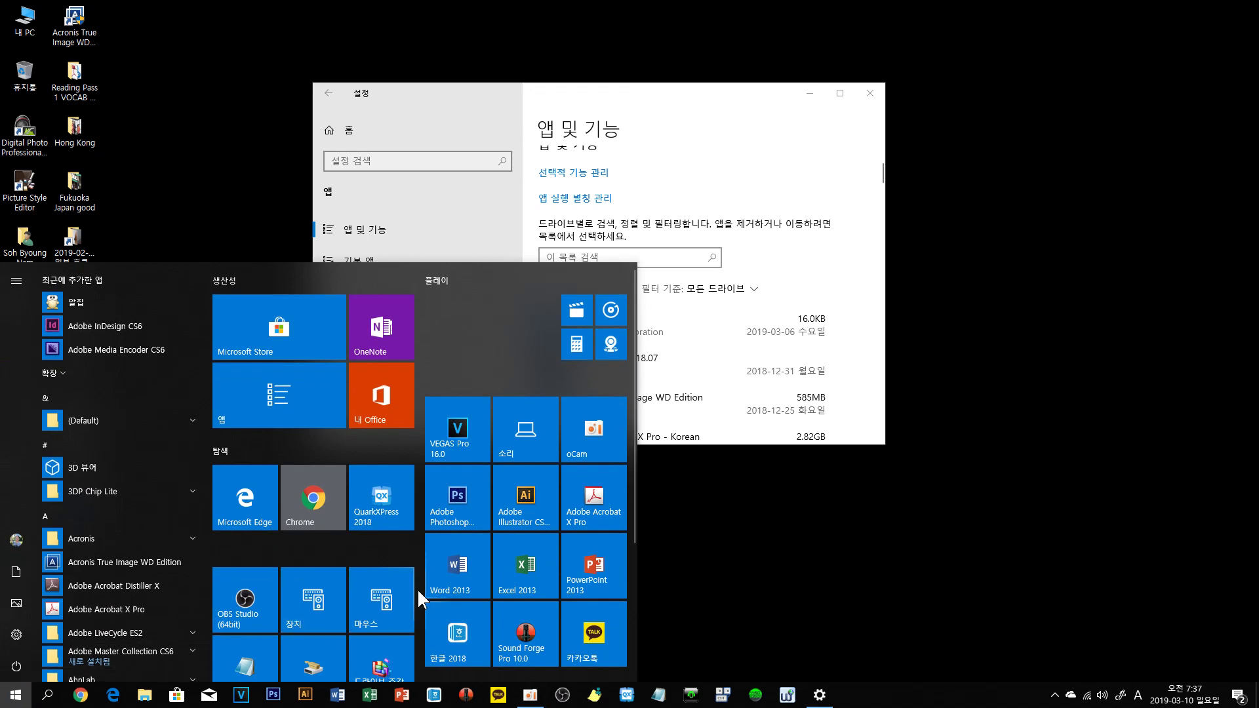
pyautogui.scroll(-2, 417, 589)
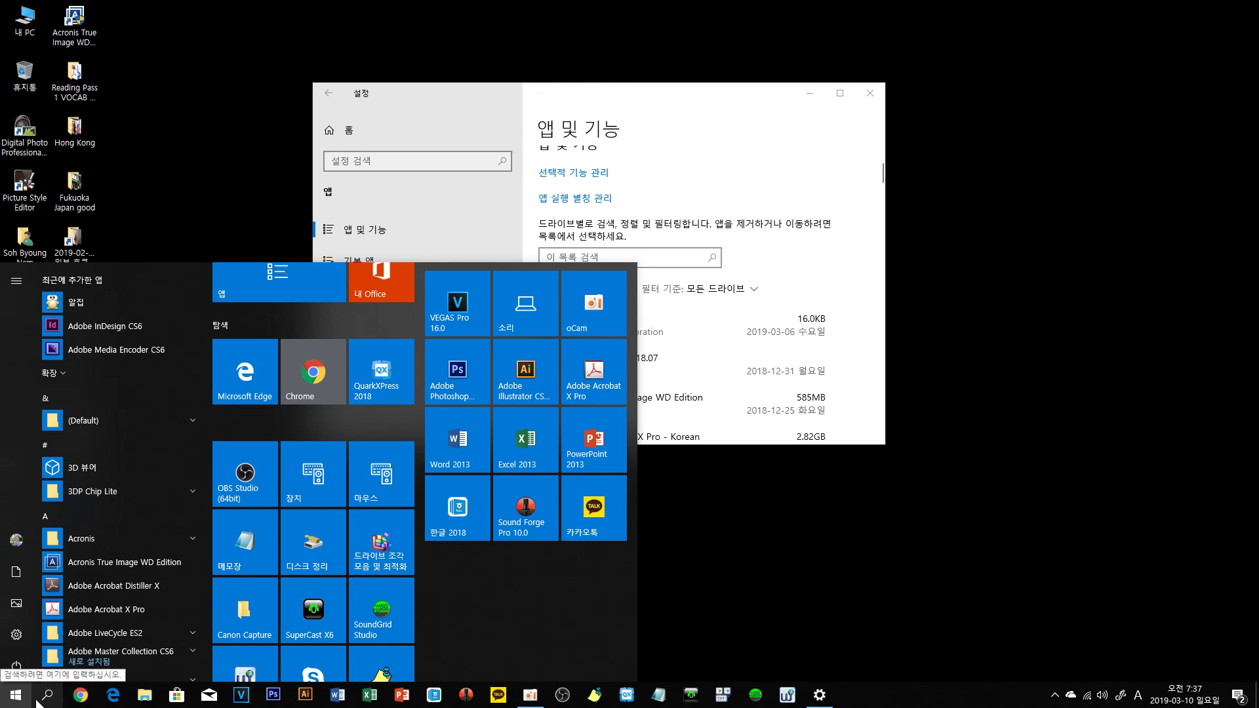
pyautogui.click(49, 697)
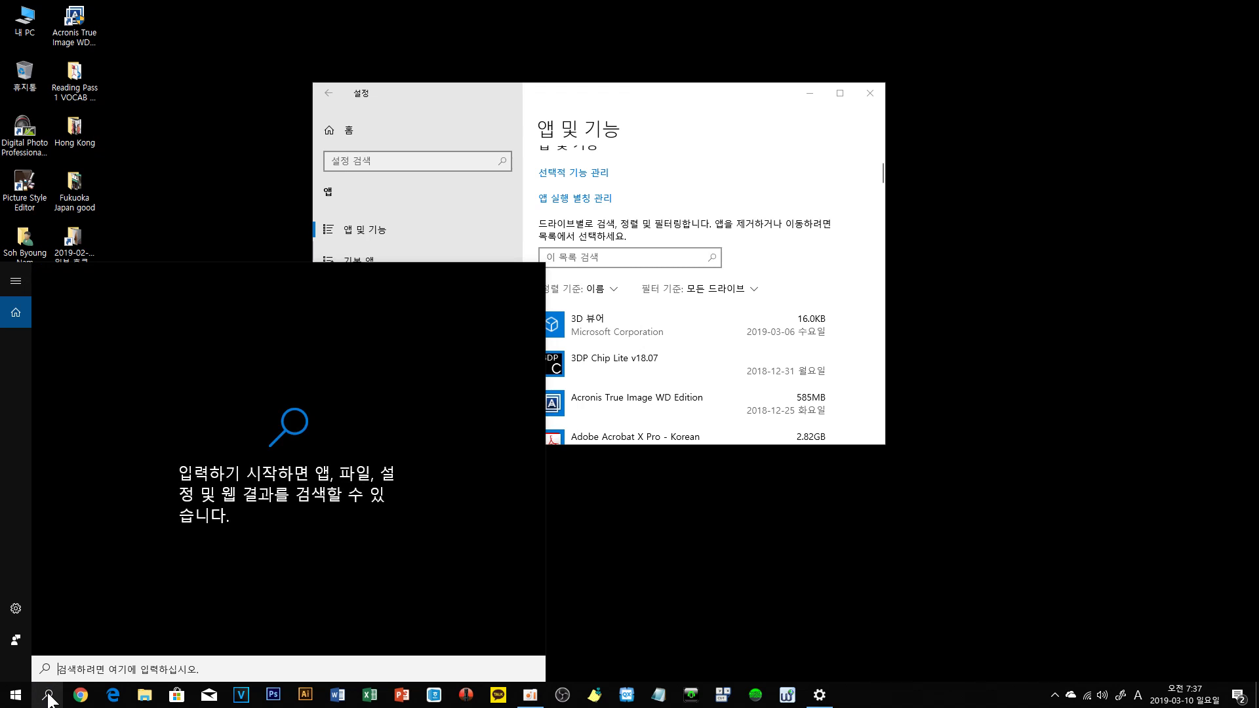
pyautogui.click(48, 698)
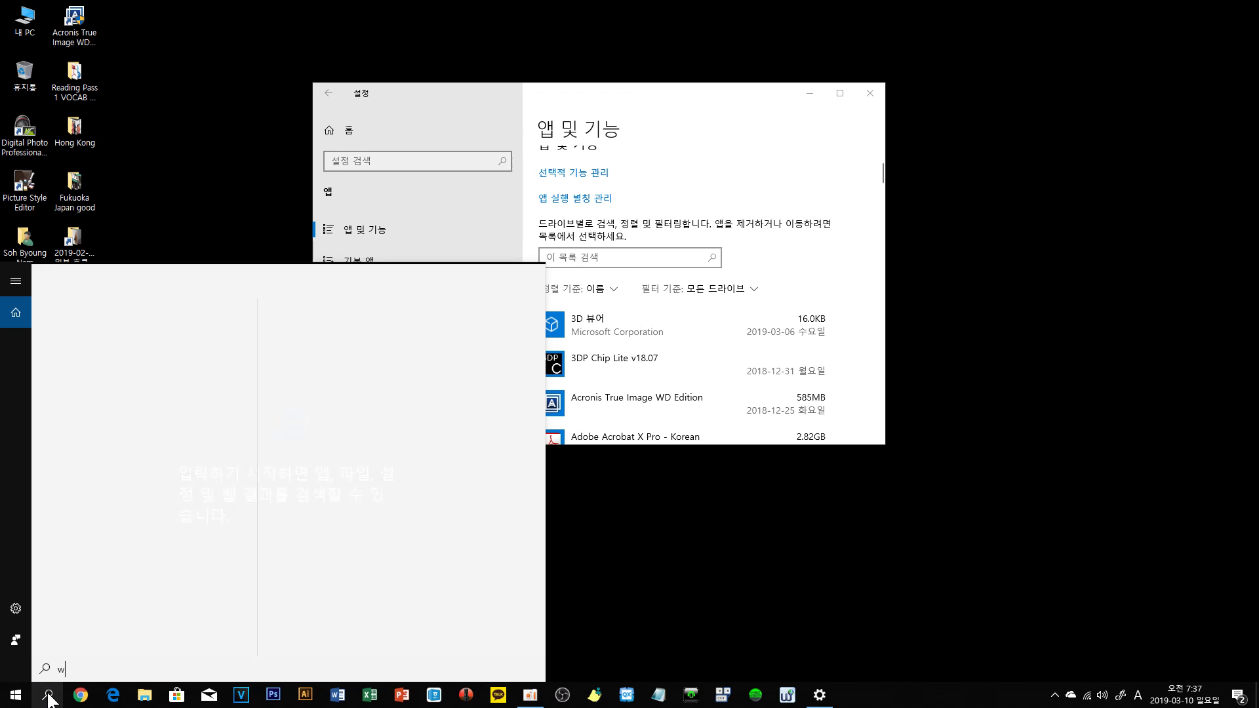
pyautogui.click(49, 697)
pyautogui.press('Hangul')
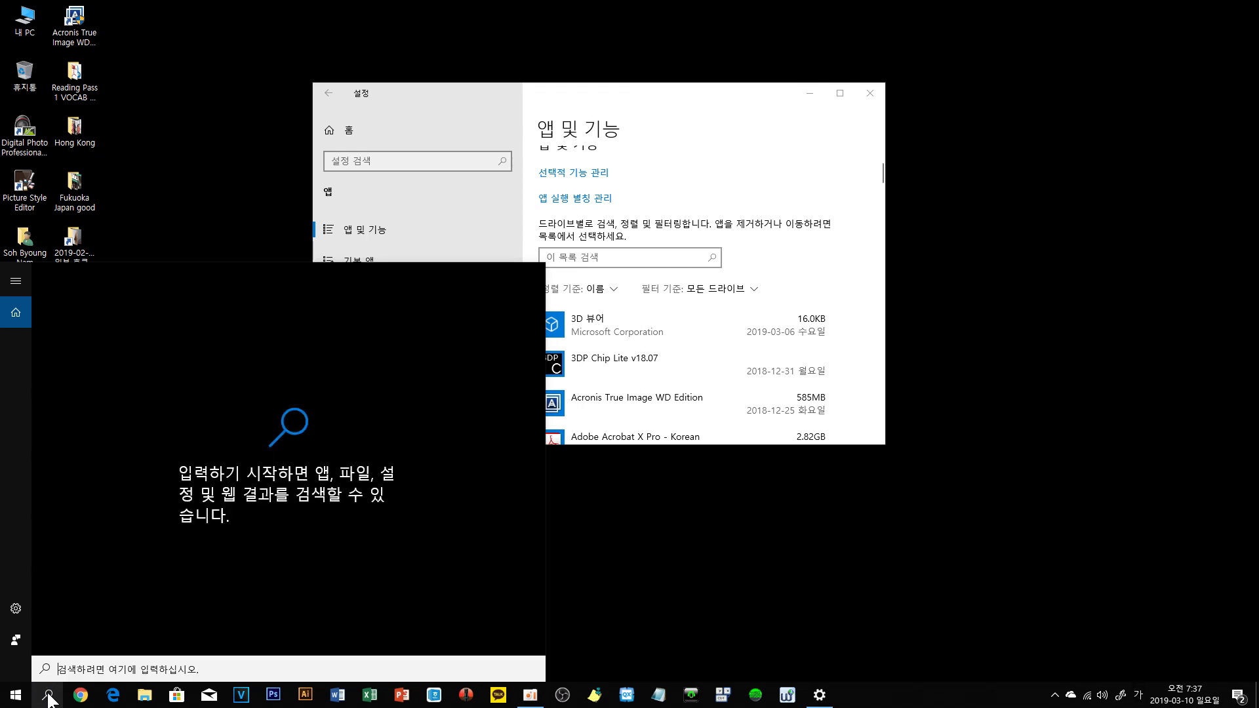
pyautogui.write('조')
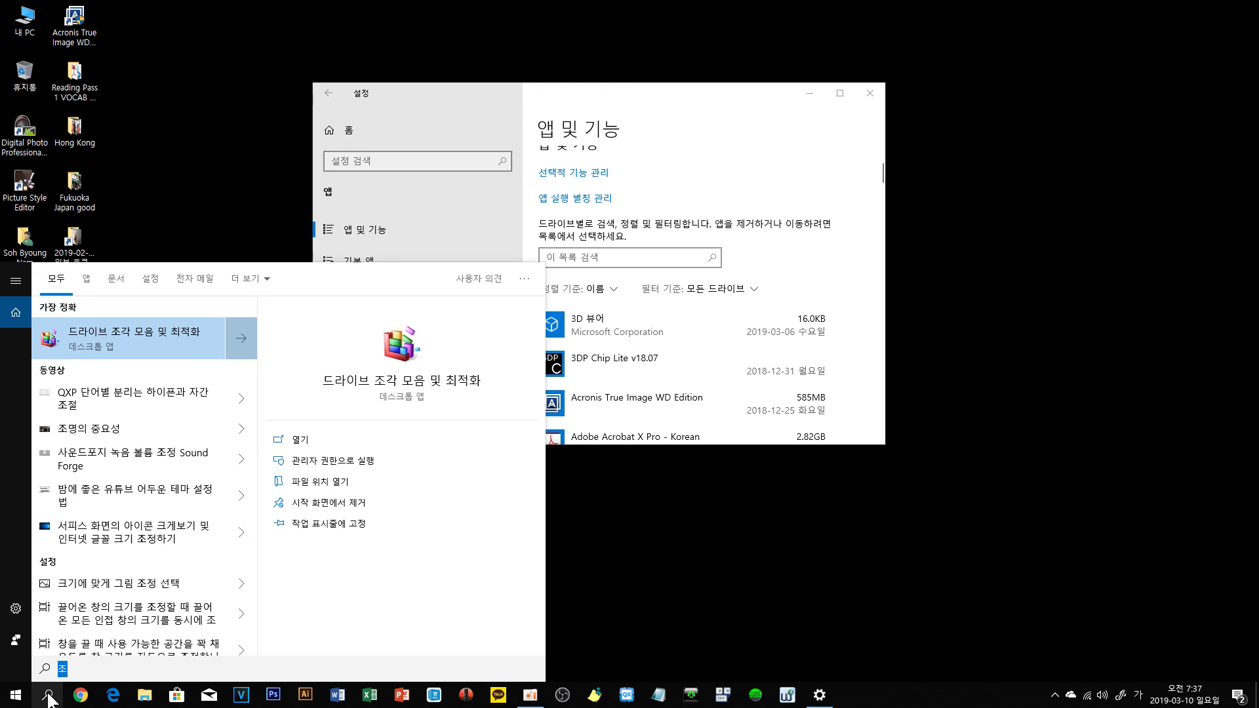
pyautogui.rightClick(127, 339)
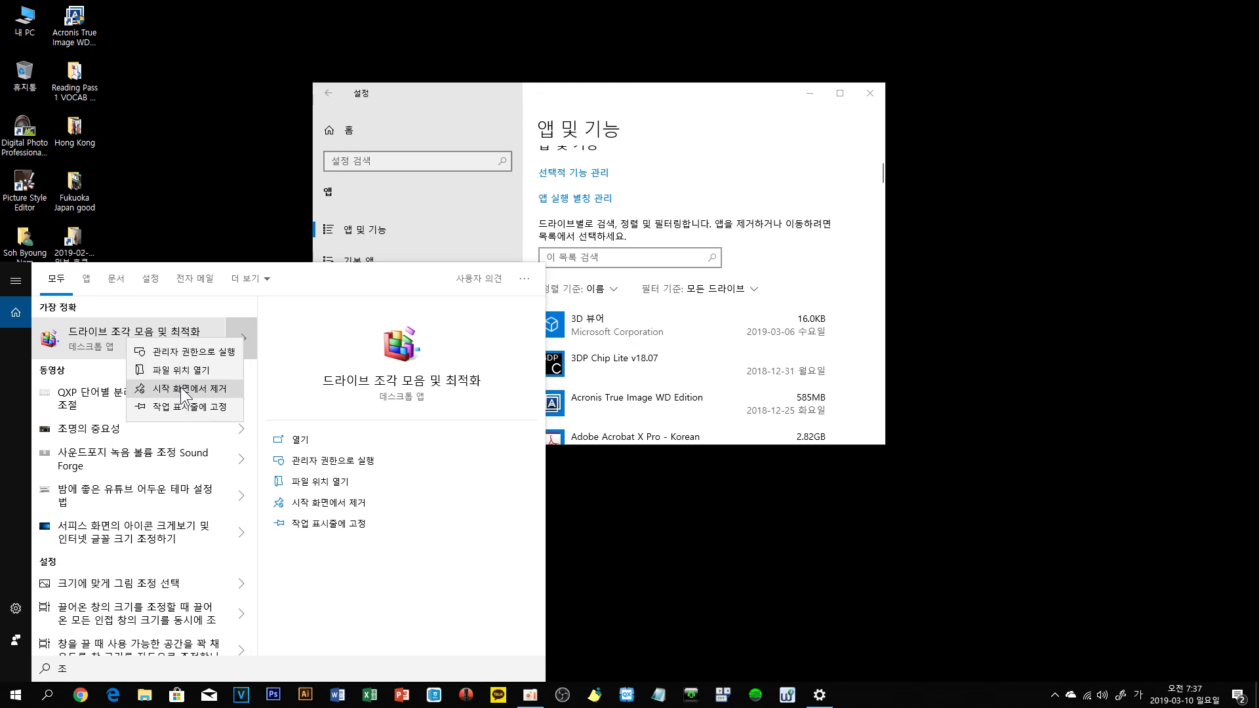
pyautogui.click(90, 333)
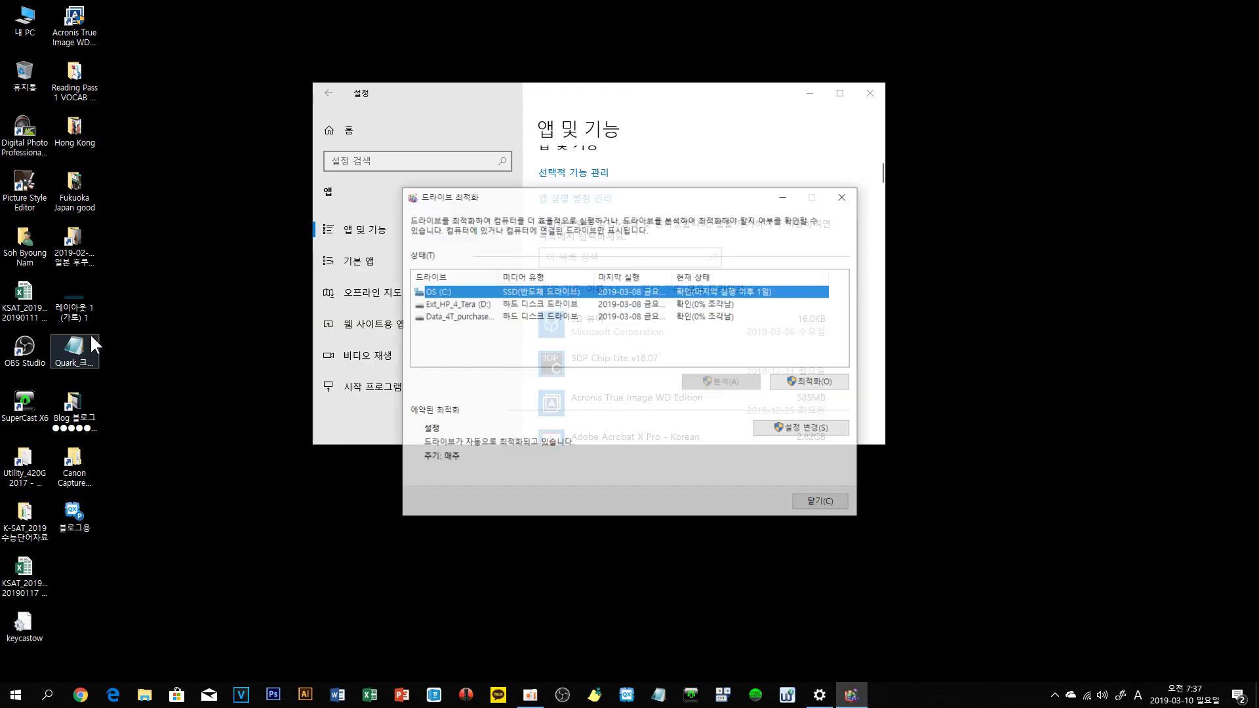
pyautogui.click(814, 388)
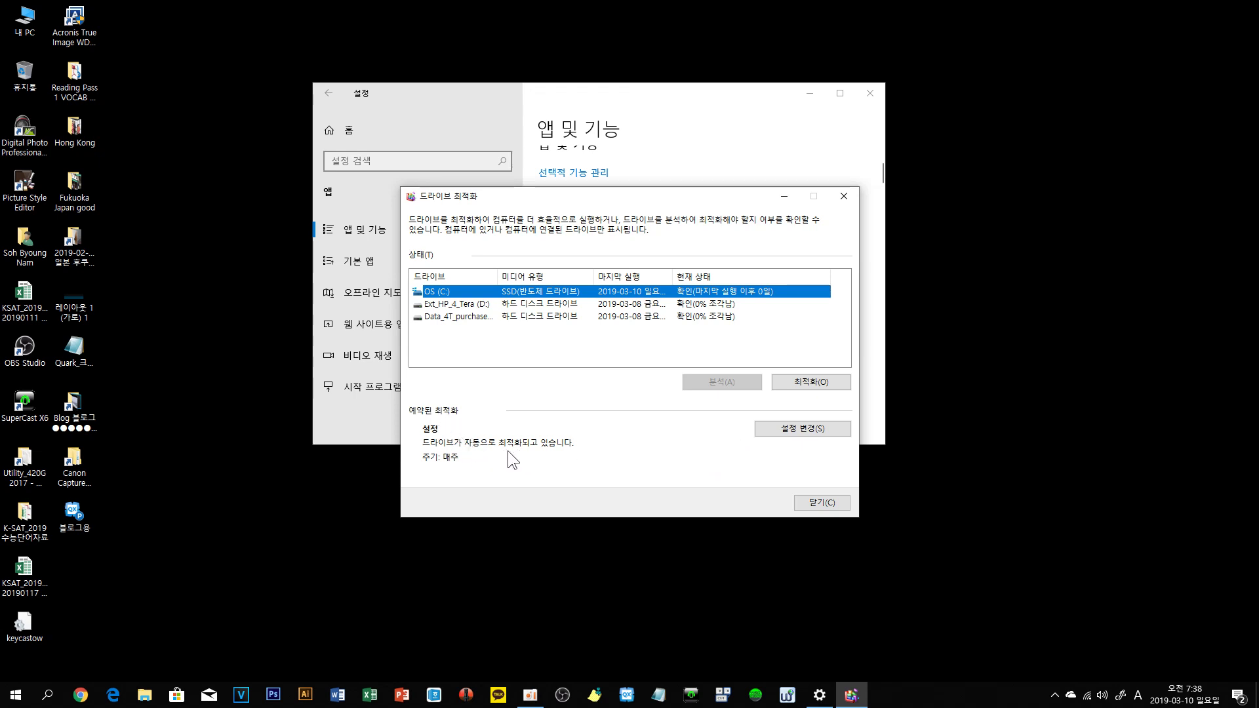
# - Review the frequency options of the drive optimization schedule without saving, and close the 드라이브 최적화 and 설정 windows
pyautogui.click(791, 430)
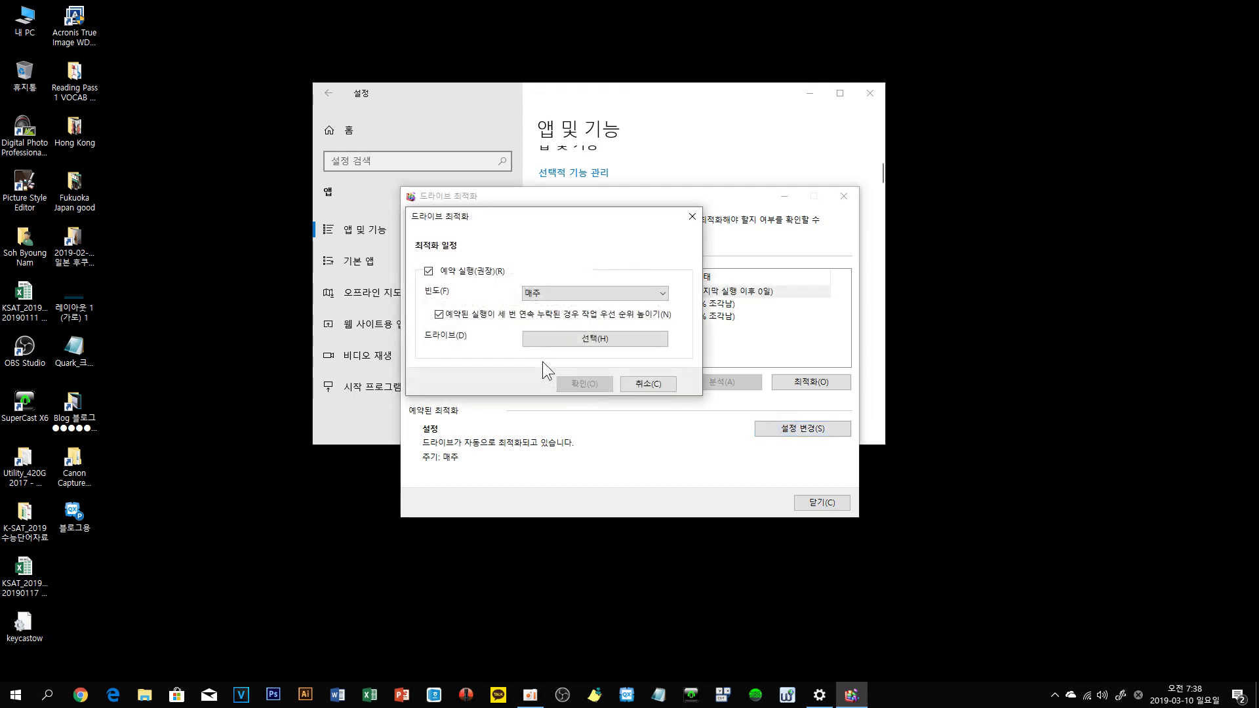
pyautogui.click(662, 293)
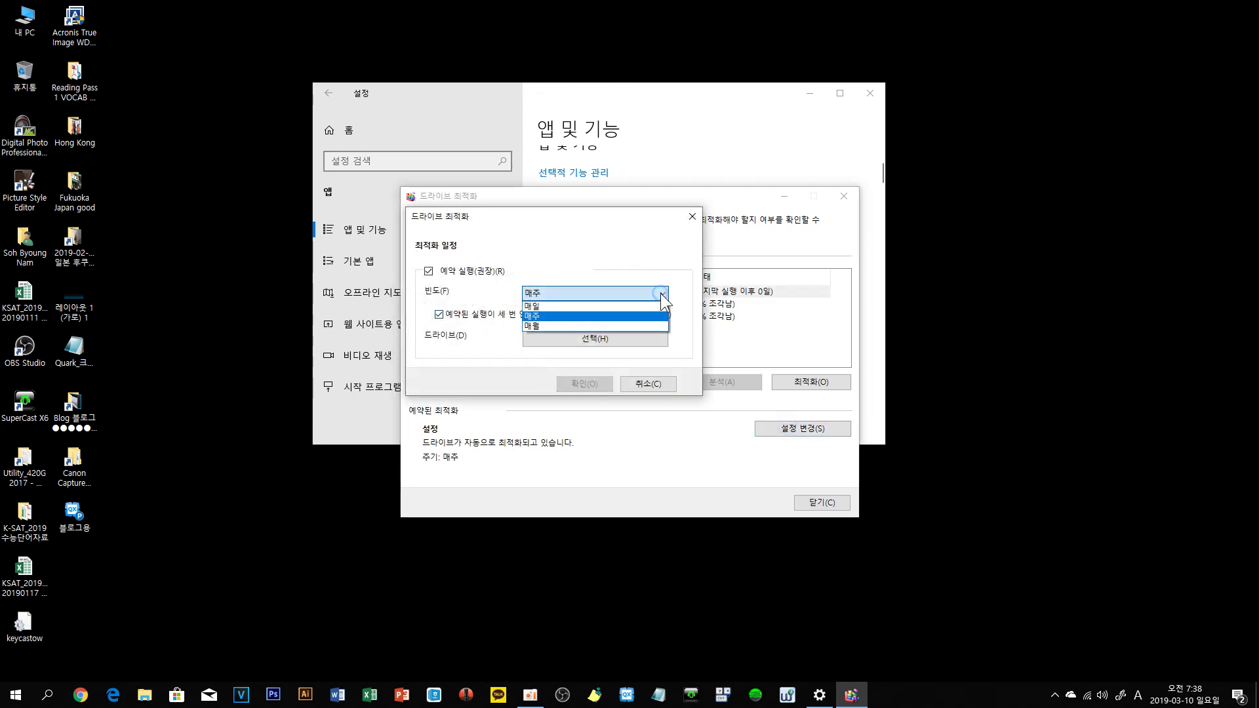
pyautogui.click(532, 317)
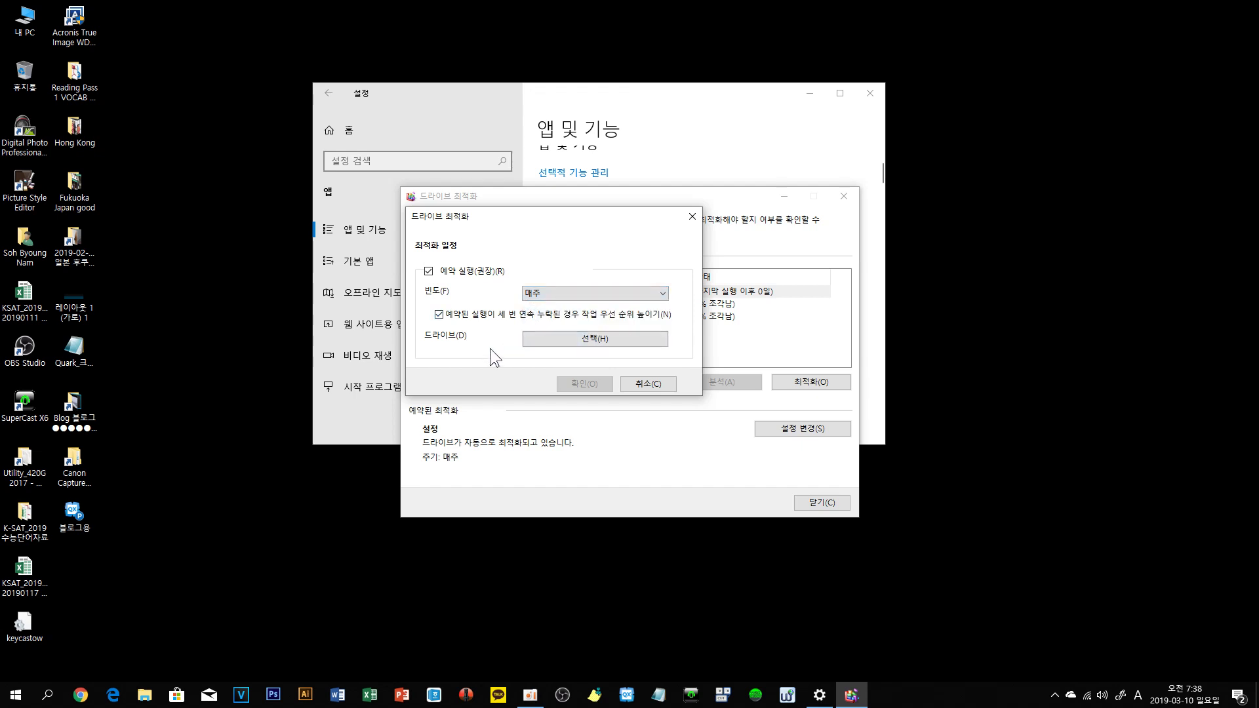
pyautogui.click(648, 384)
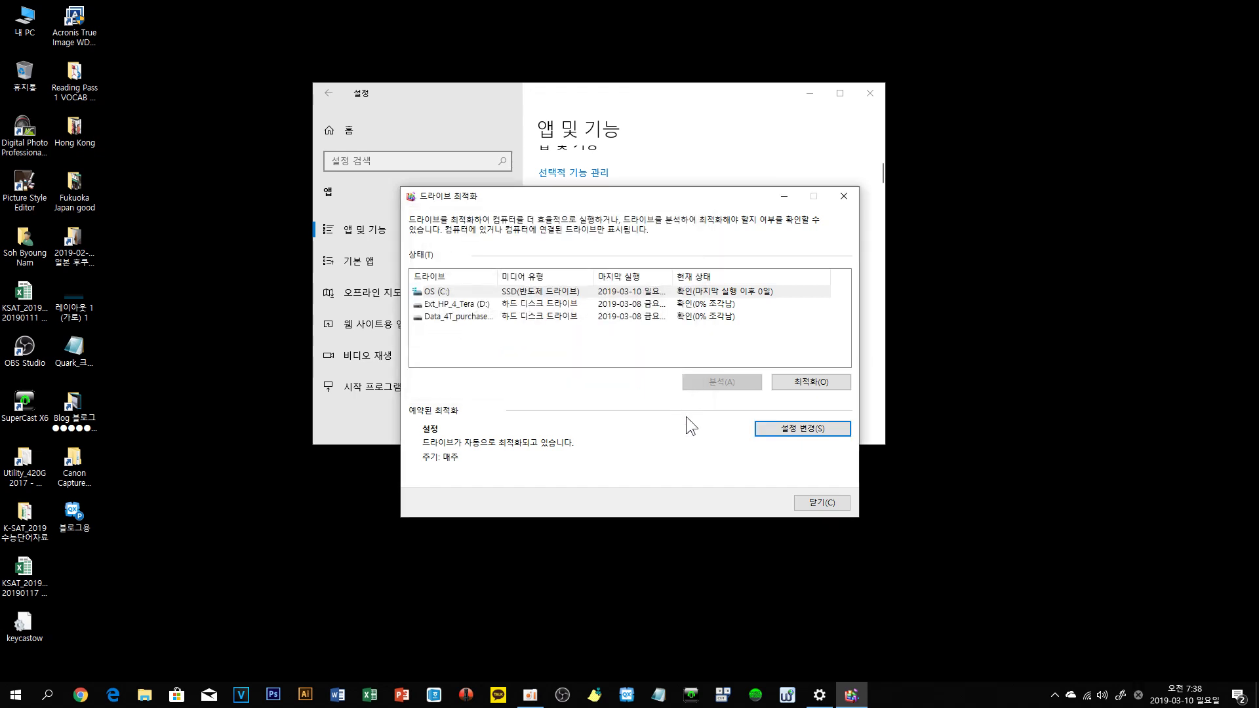
pyautogui.click(821, 503)
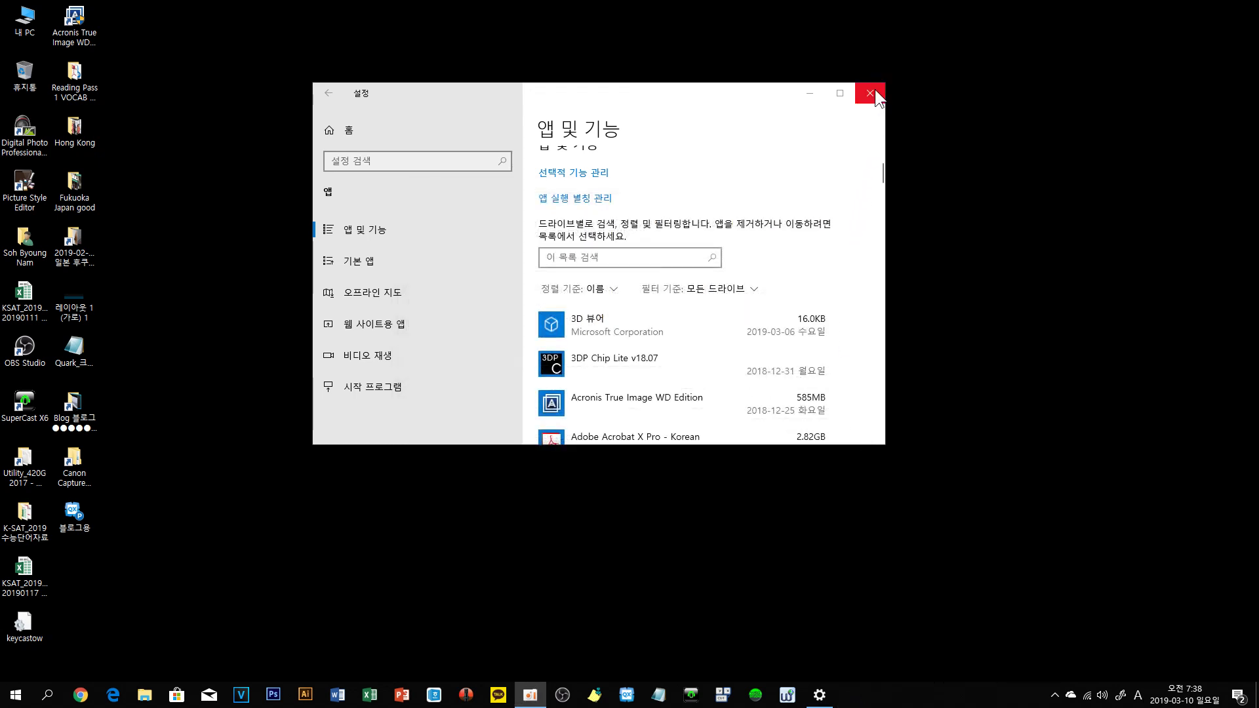
pyautogui.click(870, 92)
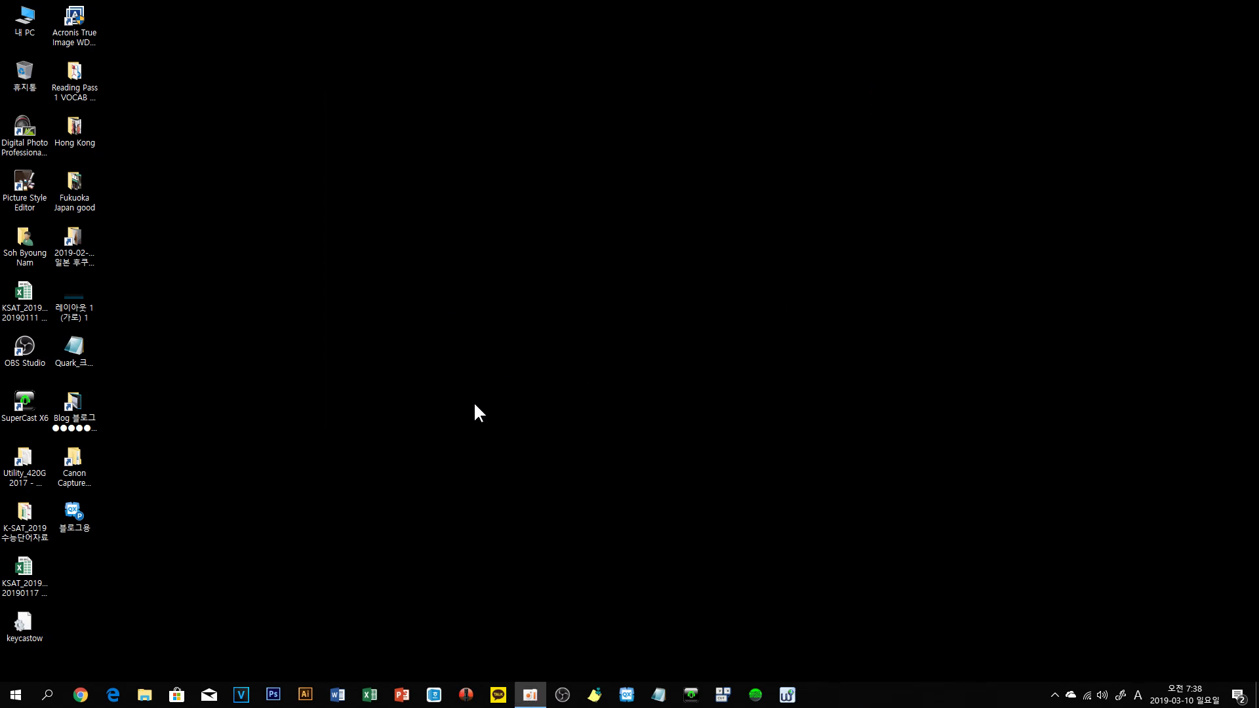